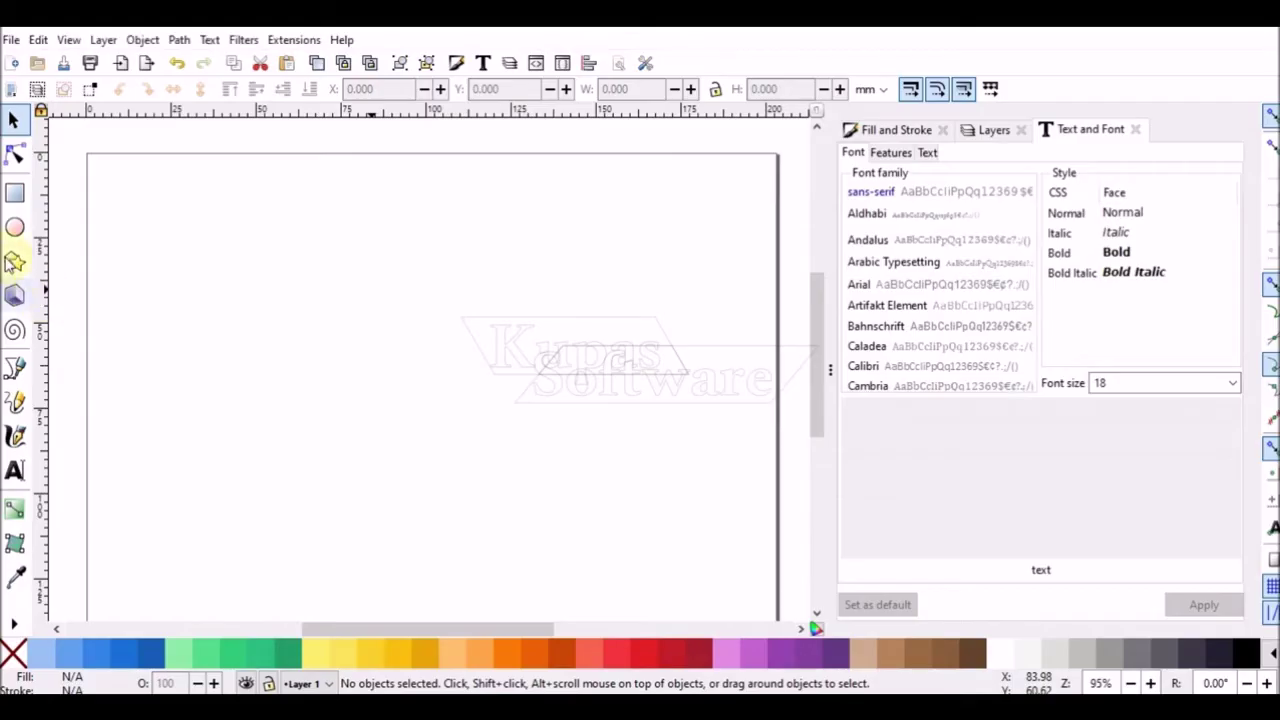
# - Draw a black-outlined, unfilled circle about 64.24 mm wide on the left of the page
pyautogui.moveTo(303, 318); pyautogui.dragTo(575, 533)
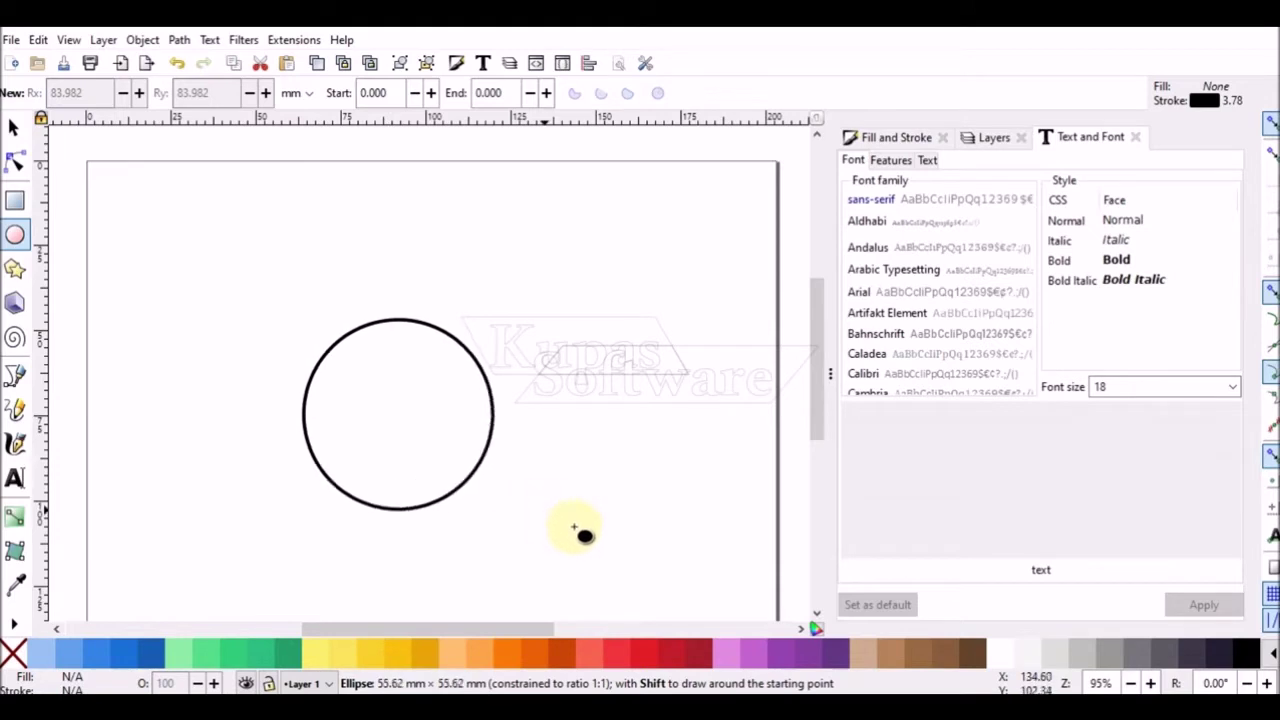
pyautogui.moveTo(575, 533); pyautogui.dragTo(577, 540)
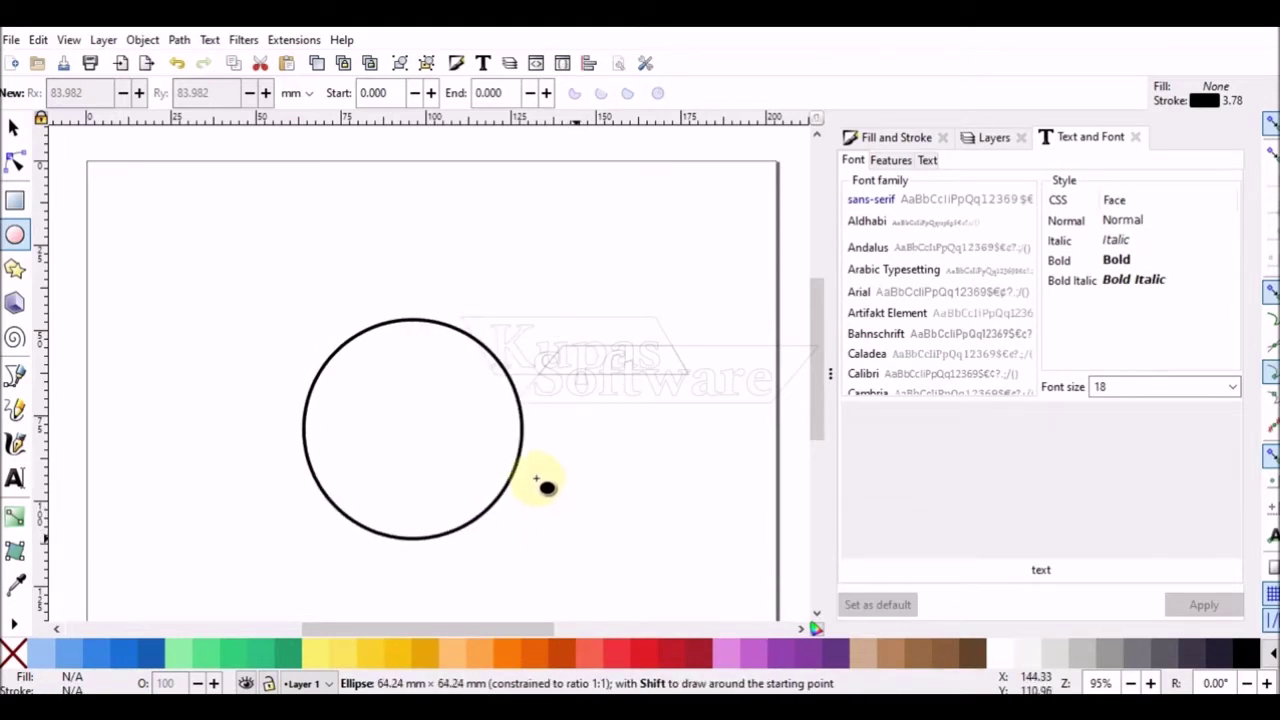
pyautogui.moveTo(546, 487); pyautogui.dragTo(546, 487)
pyautogui.press('w')
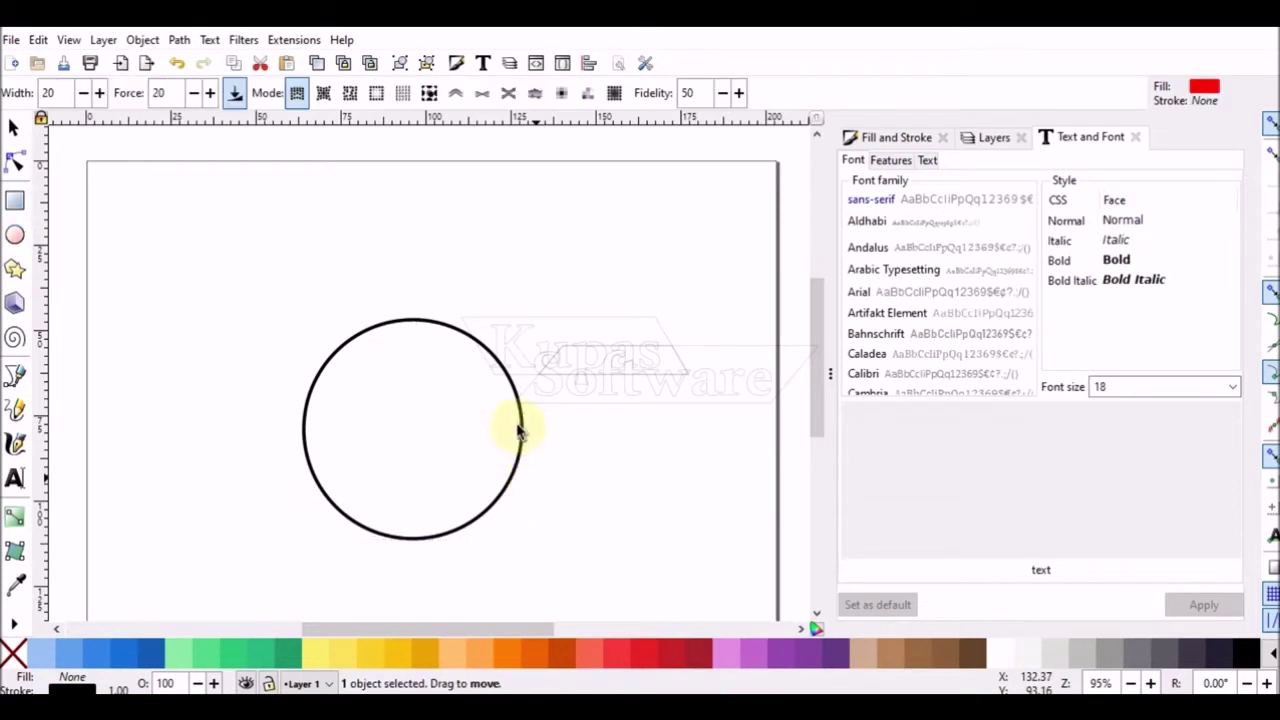
pyautogui.press('s')
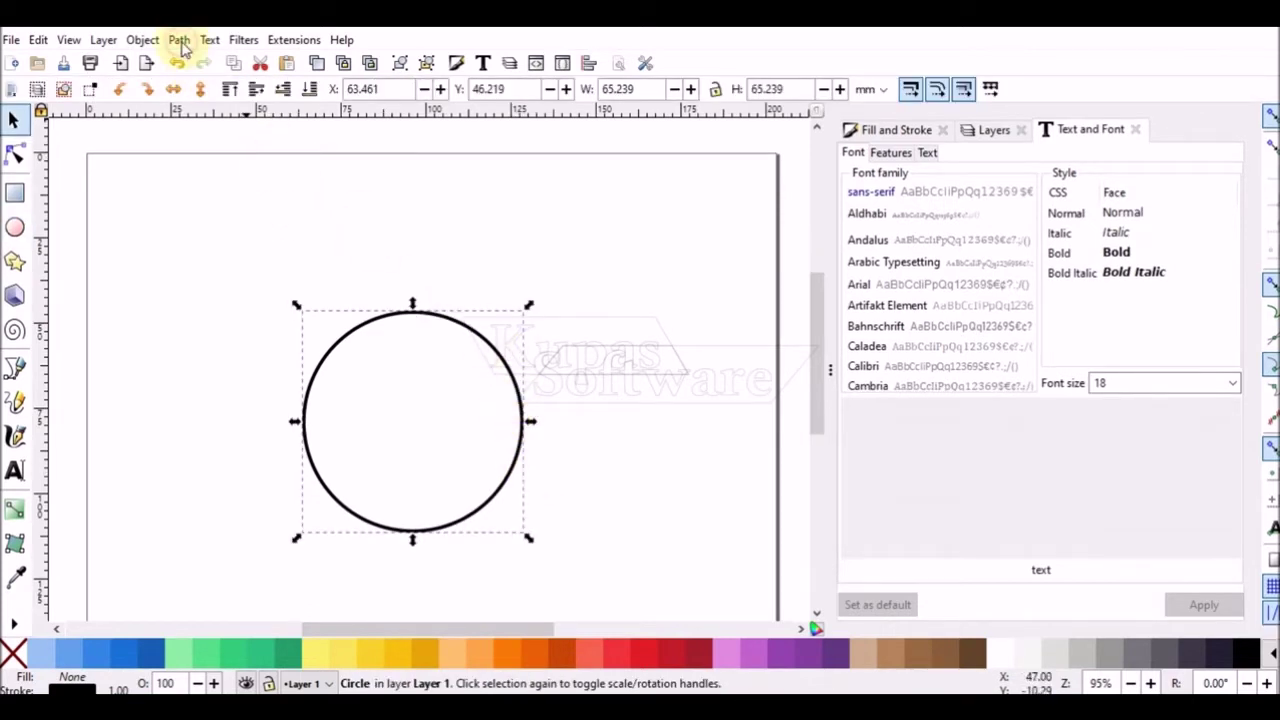
# - Convert the circle to a path and add nodes between all its existing nodes
pyautogui.click(179, 40)
pyautogui.click(200, 60)
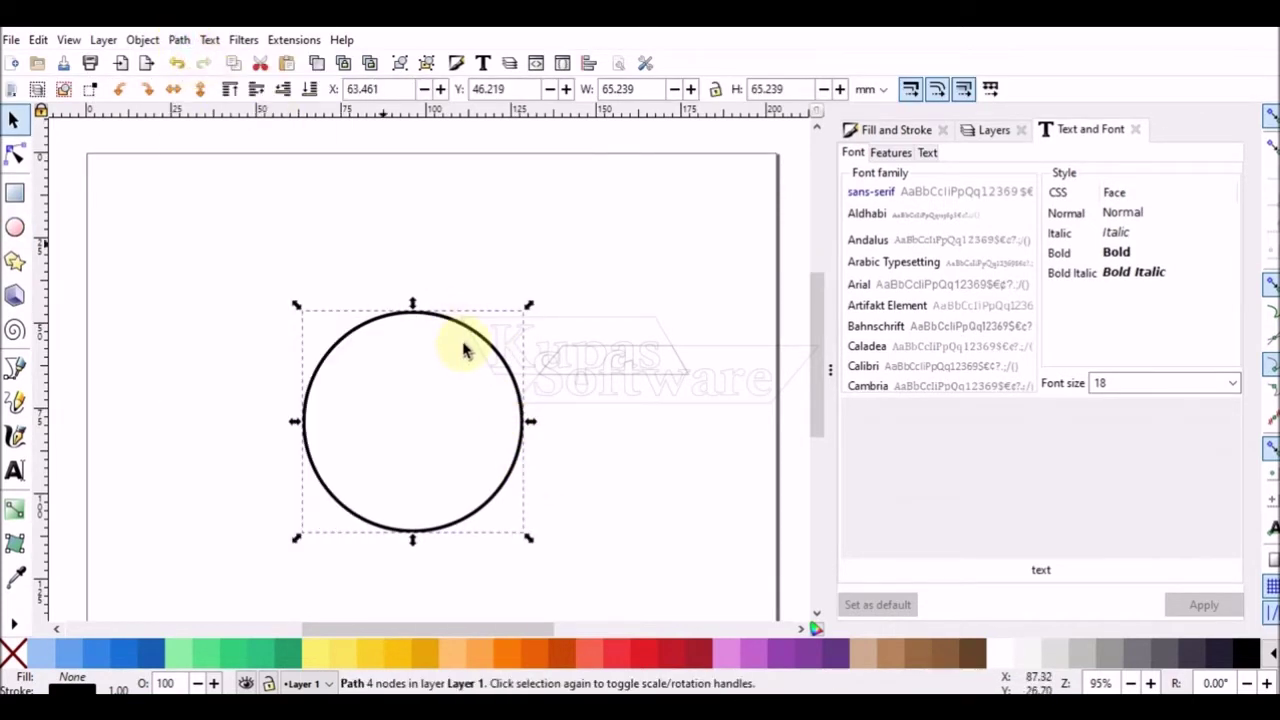
pyautogui.click(14, 153)
pyautogui.moveTo(246, 280); pyautogui.dragTo(564, 560)
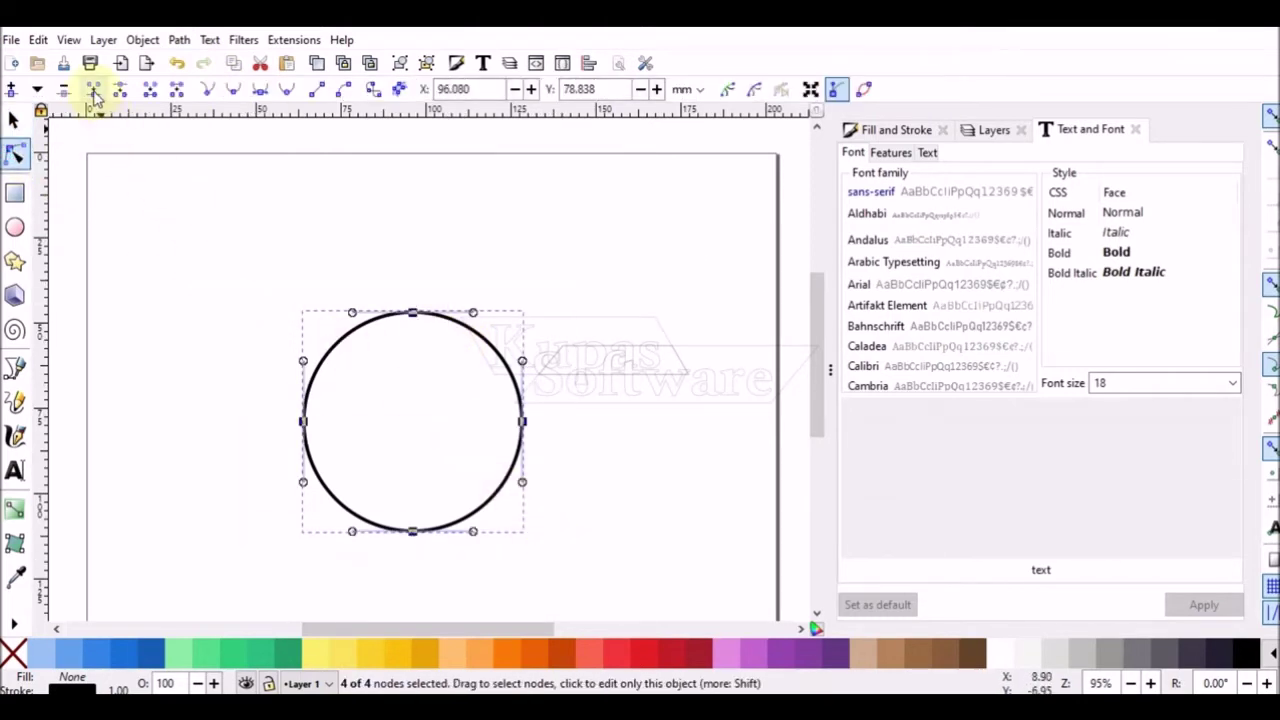
pyautogui.click(14, 90)
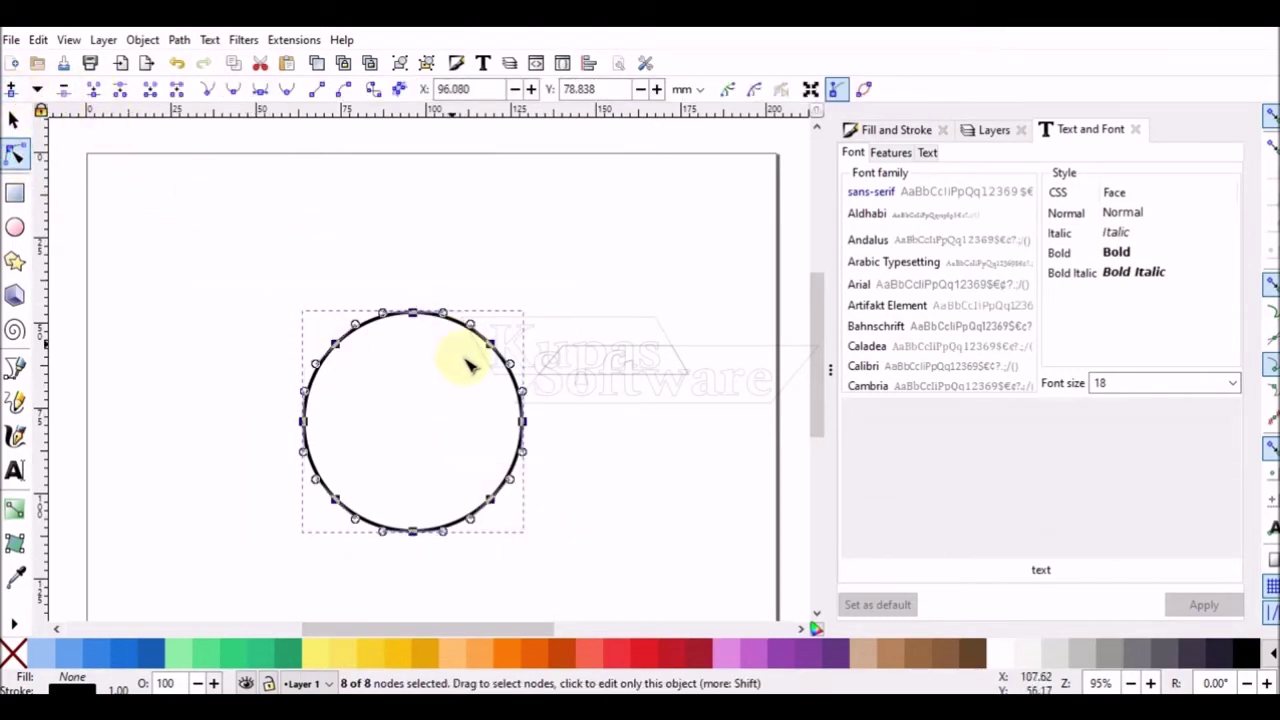
# - Insert nodes near the top and nudge the top centre node down into a dip
pyautogui.click(588, 396)
pyautogui.moveTo(326, 334); pyautogui.dragTo(545, 365)
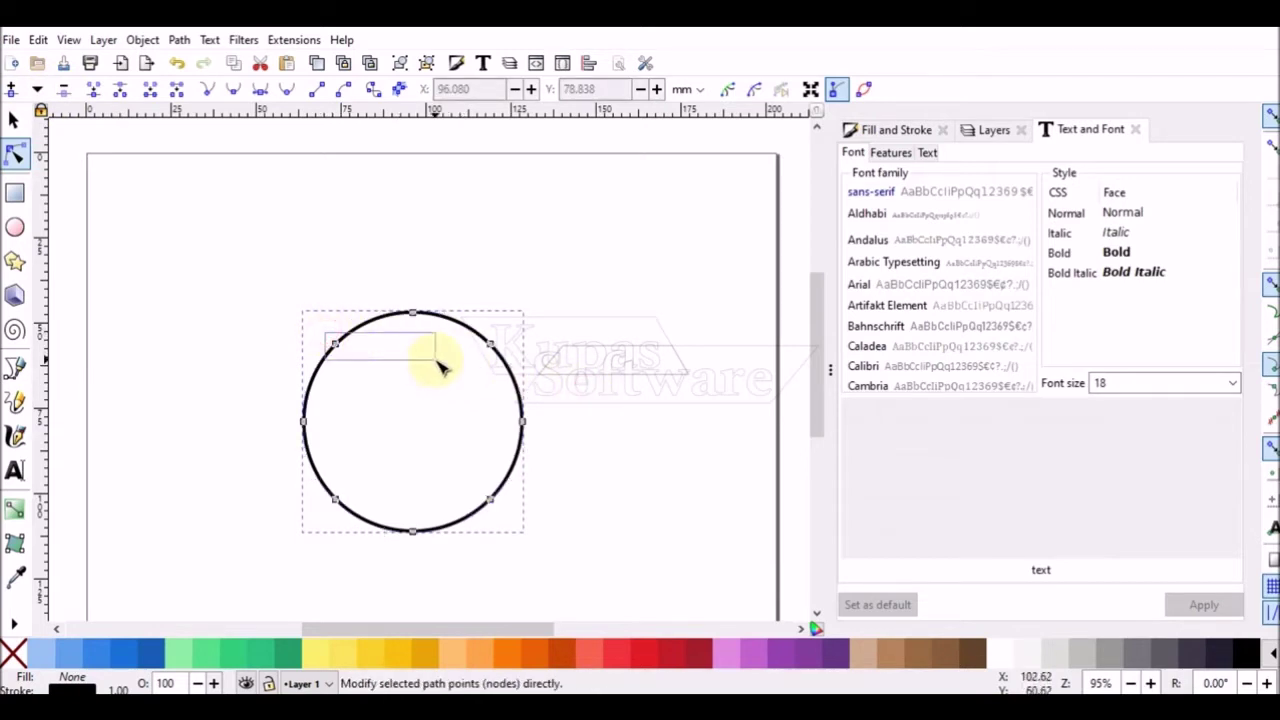
pyautogui.press('Insert')
pyautogui.moveTo(390, 296); pyautogui.dragTo(440, 343)
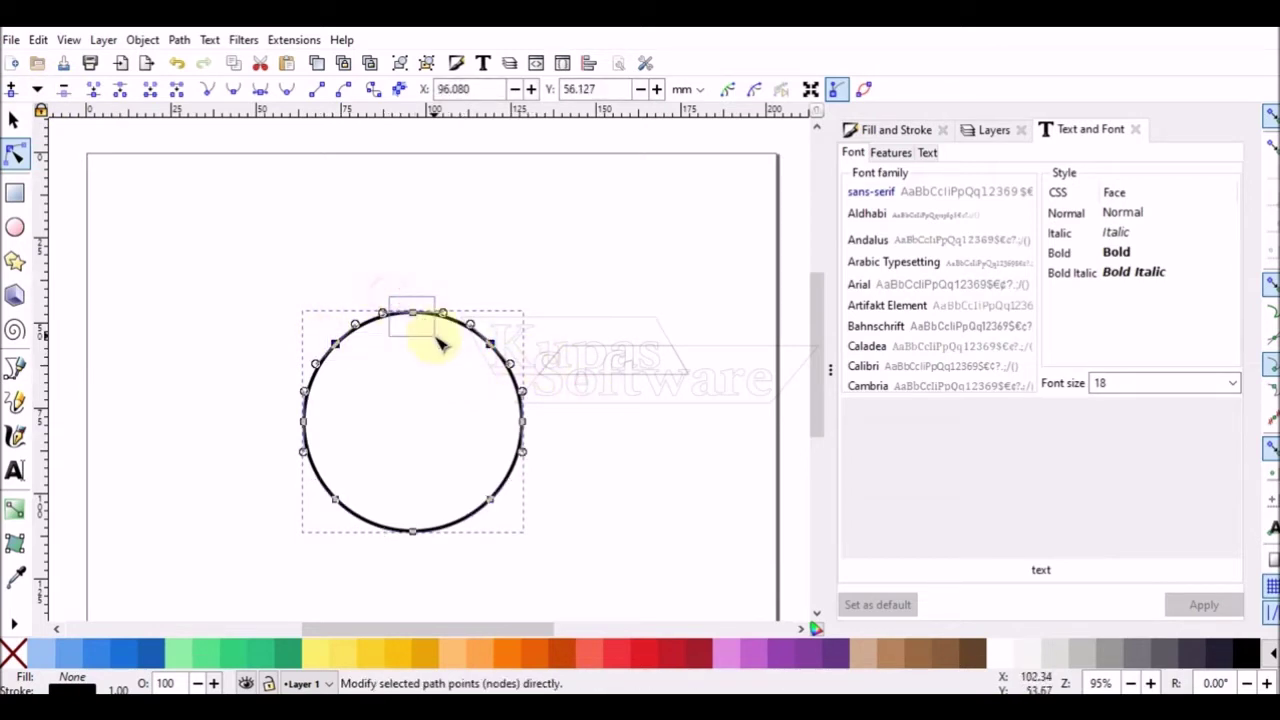
pyautogui.press('Down')
pyautogui.press('Down')
pyautogui.press('Down')
pyautogui.press('Down')
pyautogui.press('Down')
pyautogui.press('Down')
pyautogui.press('Down')
pyautogui.press('Down')
pyautogui.press('Down')
pyautogui.press('Down')
pyautogui.press('Down')
pyautogui.press('Down')
pyautogui.press('Down')
pyautogui.press('Down')
pyautogui.press('Down')
pyautogui.press('Down')
pyautogui.press('Down')
# - Adjust the bottom centre node up, then shift the three bottom nodes down together
pyautogui.moveTo(396, 517); pyautogui.dragTo(434, 549)
pyautogui.press('Up')
pyautogui.press('Up')
pyautogui.press('Up')
pyautogui.press('Up')
pyautogui.press('Up')
pyautogui.press('Up')
pyautogui.press('Up')
pyautogui.press('Up')
pyautogui.press('Up')
pyautogui.press('Up')
pyautogui.press('Up')
pyautogui.press('Up')
pyautogui.press('Up')
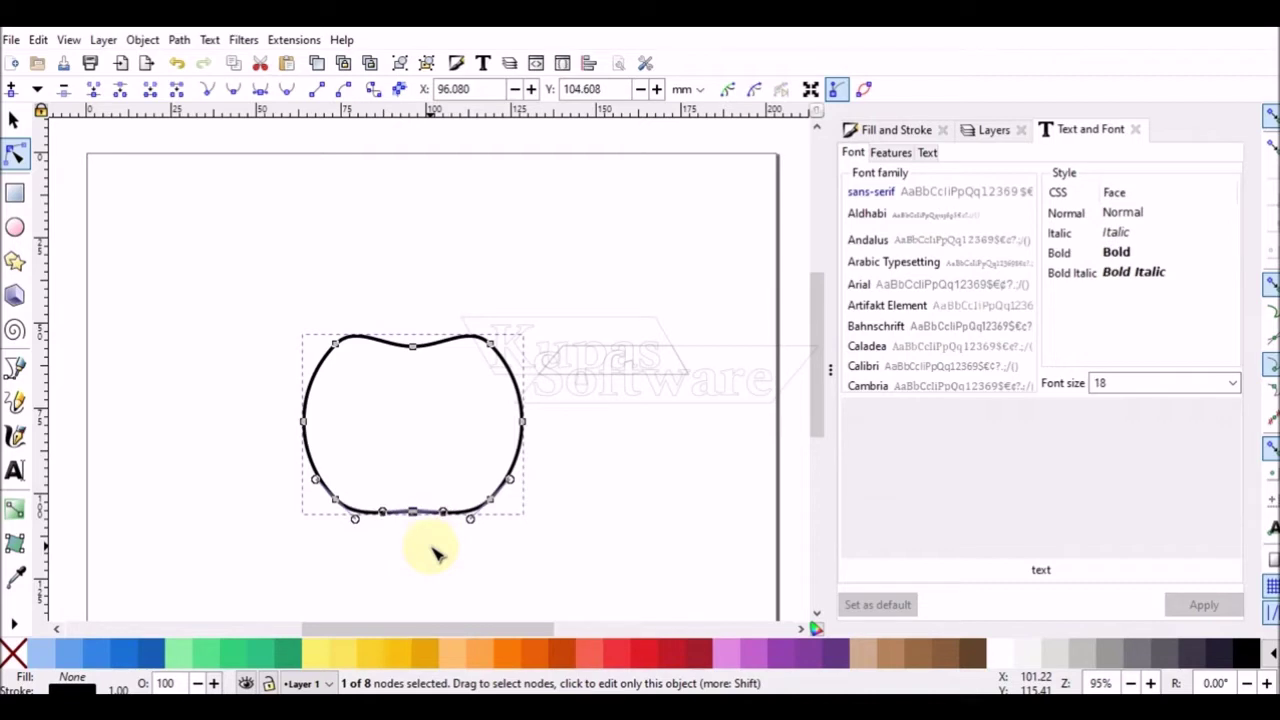
pyautogui.moveTo(455, 479); pyautogui.dragTo(505, 520)
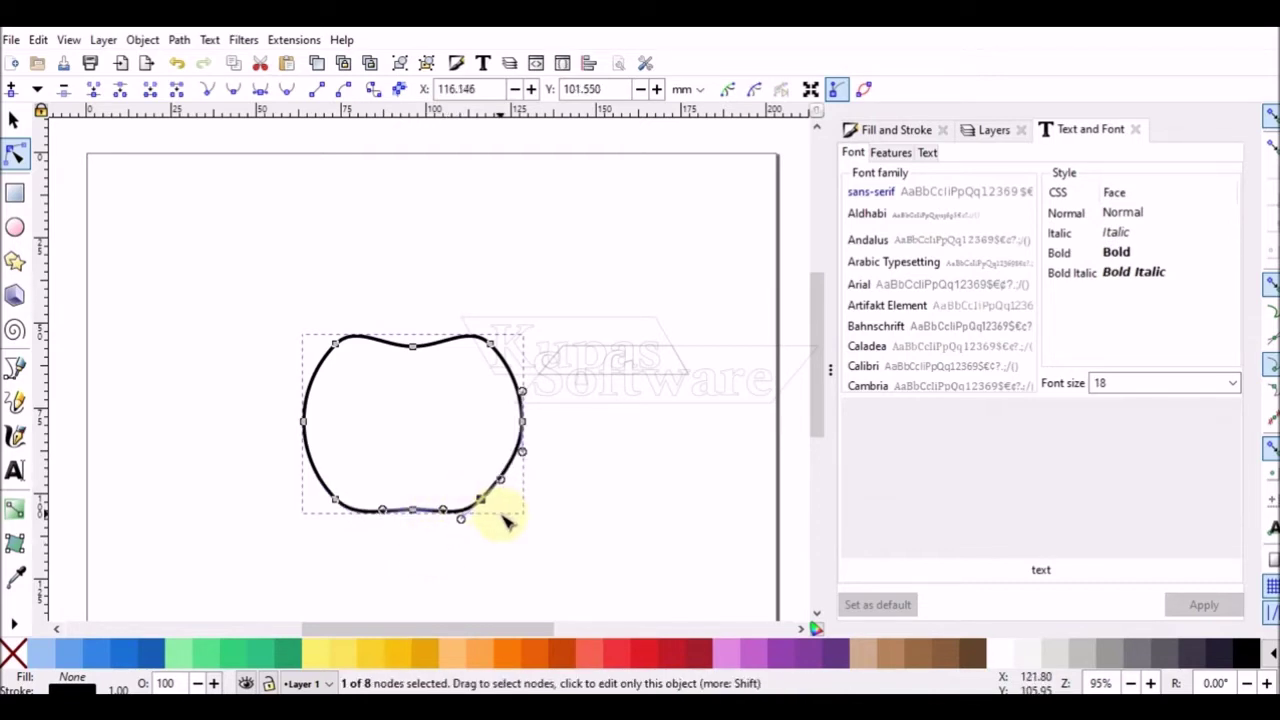
pyautogui.moveTo(308, 468); pyautogui.dragTo(378, 535)
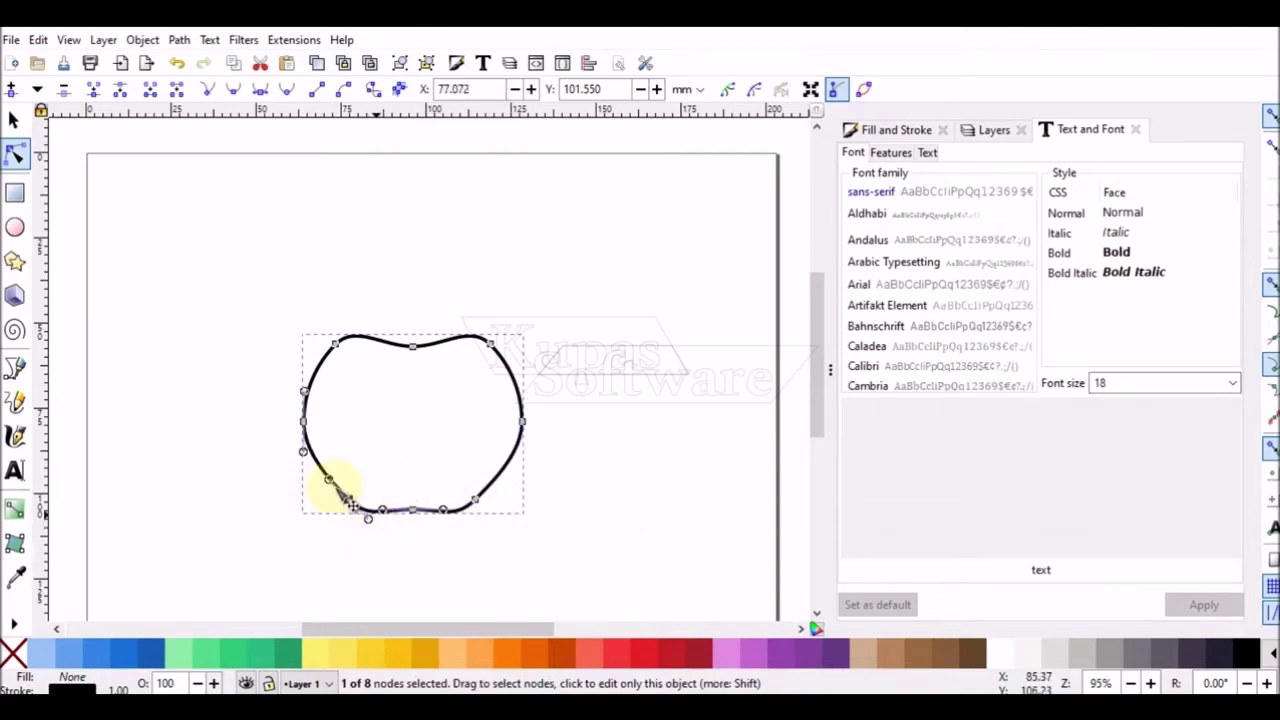
pyautogui.moveTo(294, 478); pyautogui.dragTo(518, 565)
pyautogui.press('Down')
pyautogui.press('Down')
pyautogui.press('Down')
pyautogui.press('Down')
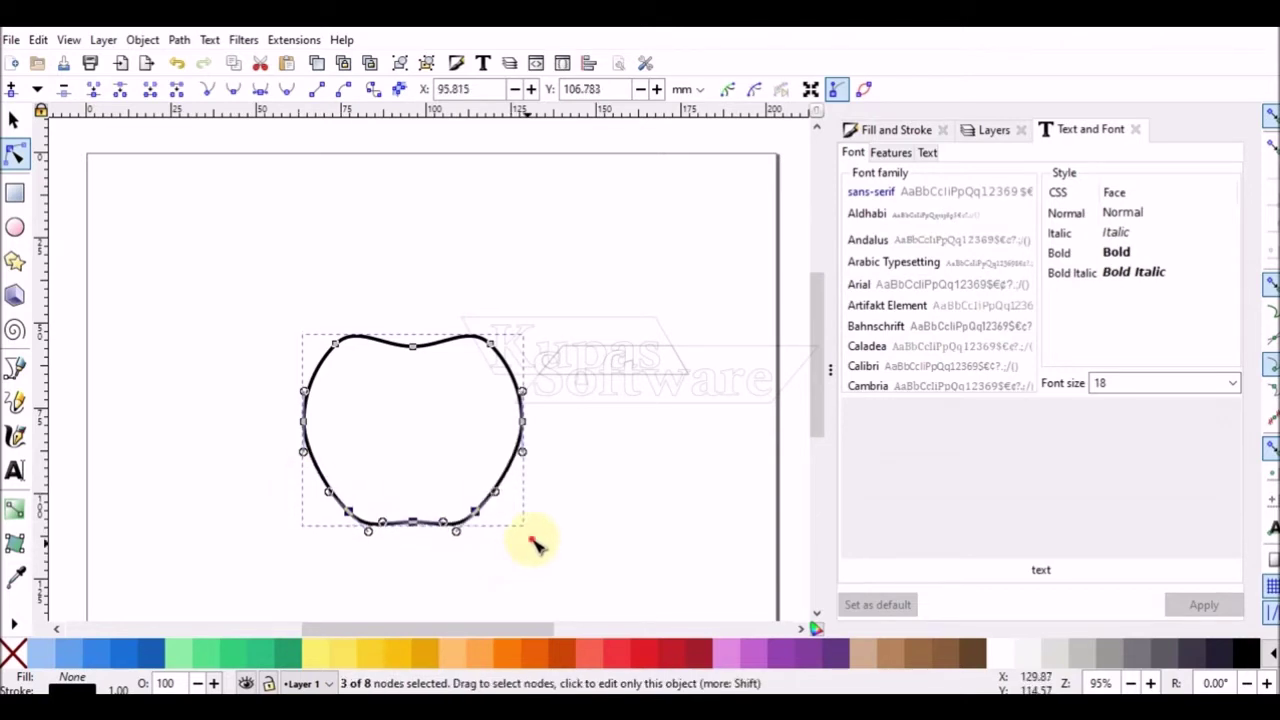
pyautogui.press('Escape')
# - Bend the lower-right, lower-left and upper-right curves of the outline
pyautogui.click(494, 490)
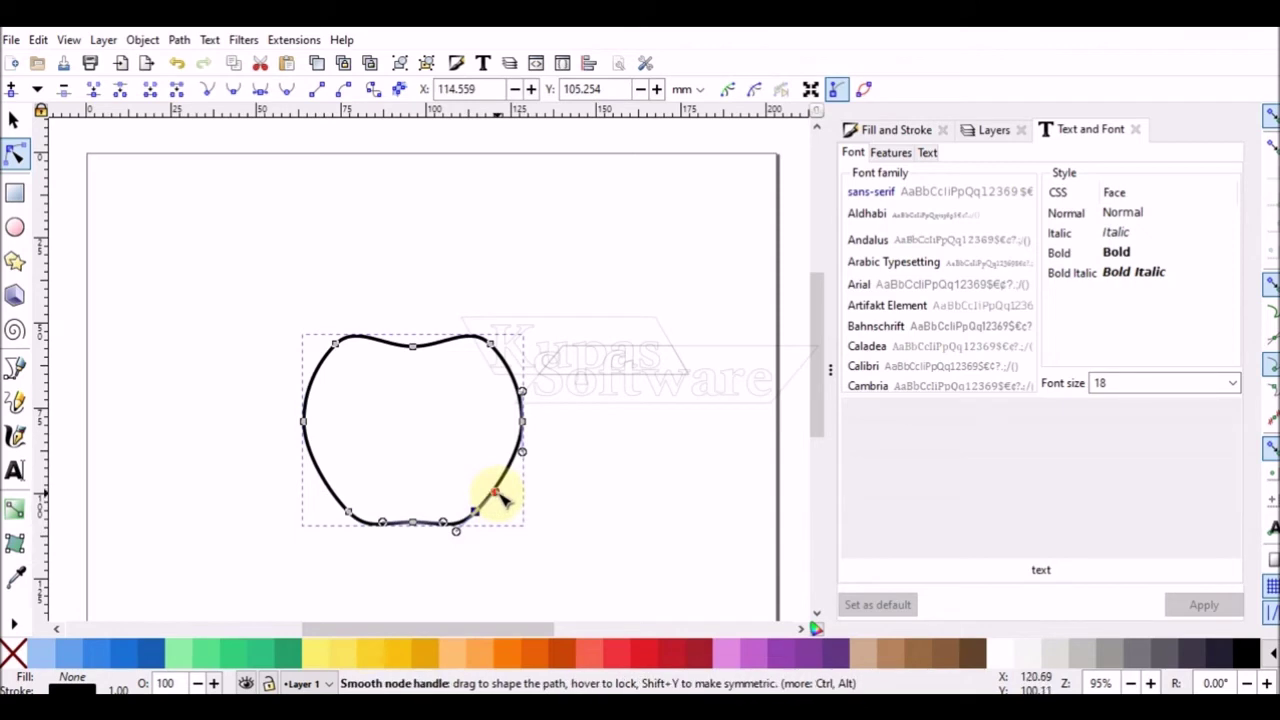
pyautogui.moveTo(500, 491); pyautogui.dragTo(503, 486)
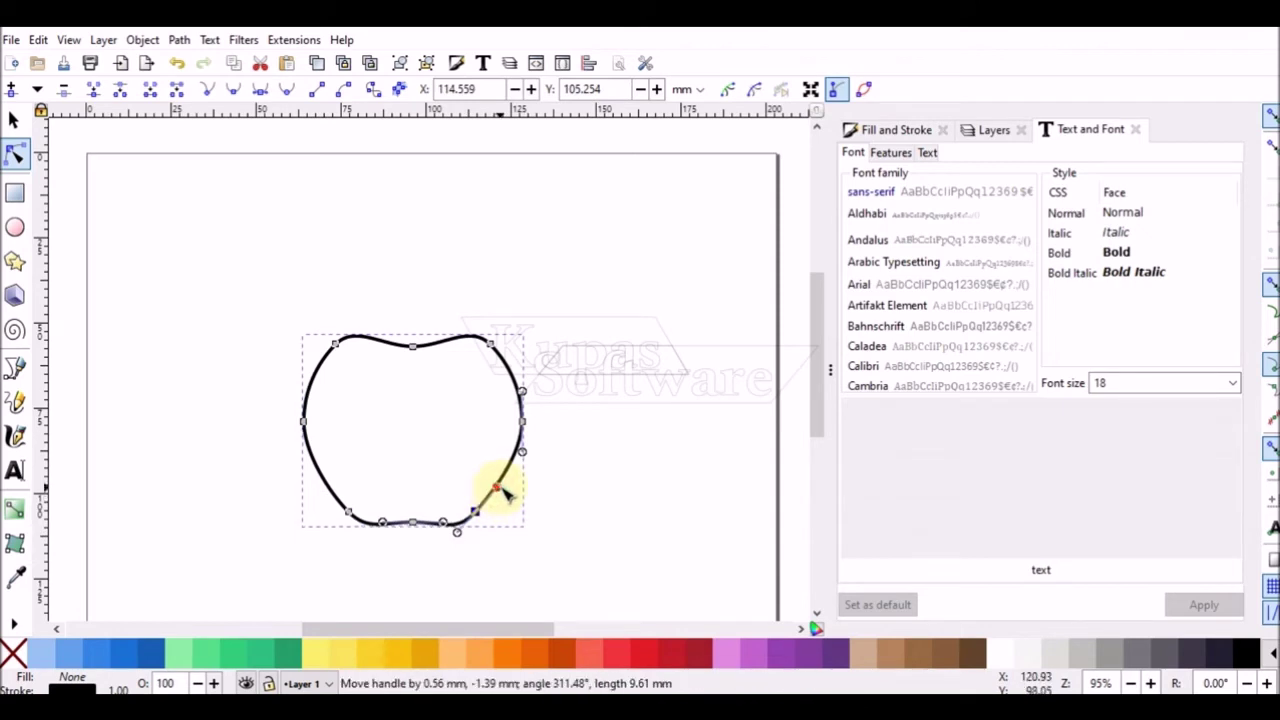
pyautogui.click(348, 512)
pyautogui.moveTo(329, 494); pyautogui.dragTo(324, 484)
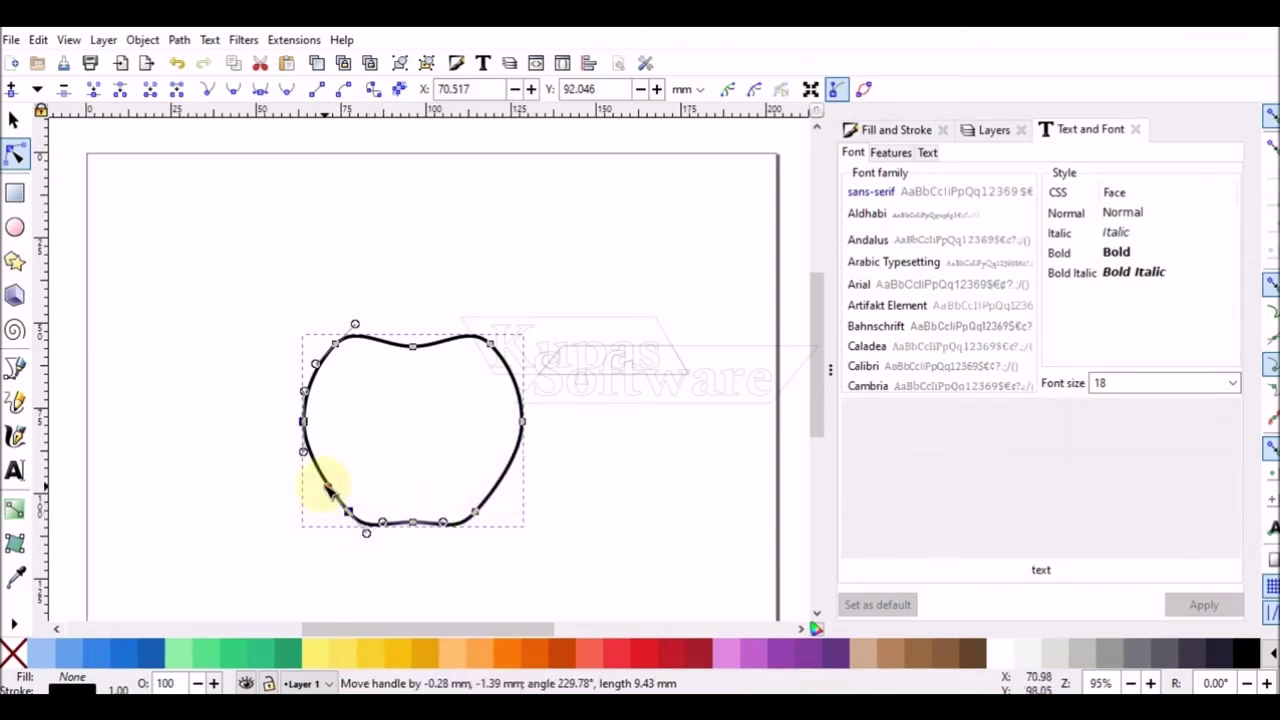
pyautogui.click(510, 367)
pyautogui.moveTo(510, 363); pyautogui.dragTo(517, 361)
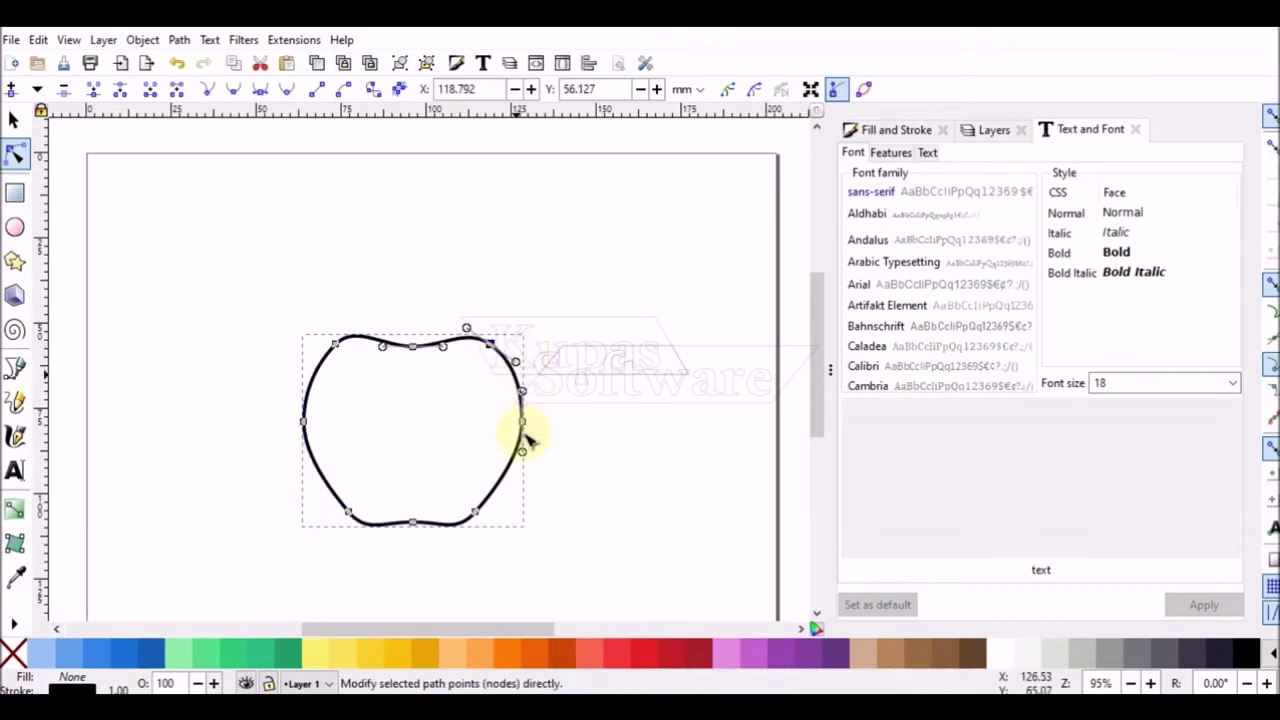
# - Adjust the upper-left curve and raise both side curves slightly
pyautogui.click(338, 346)
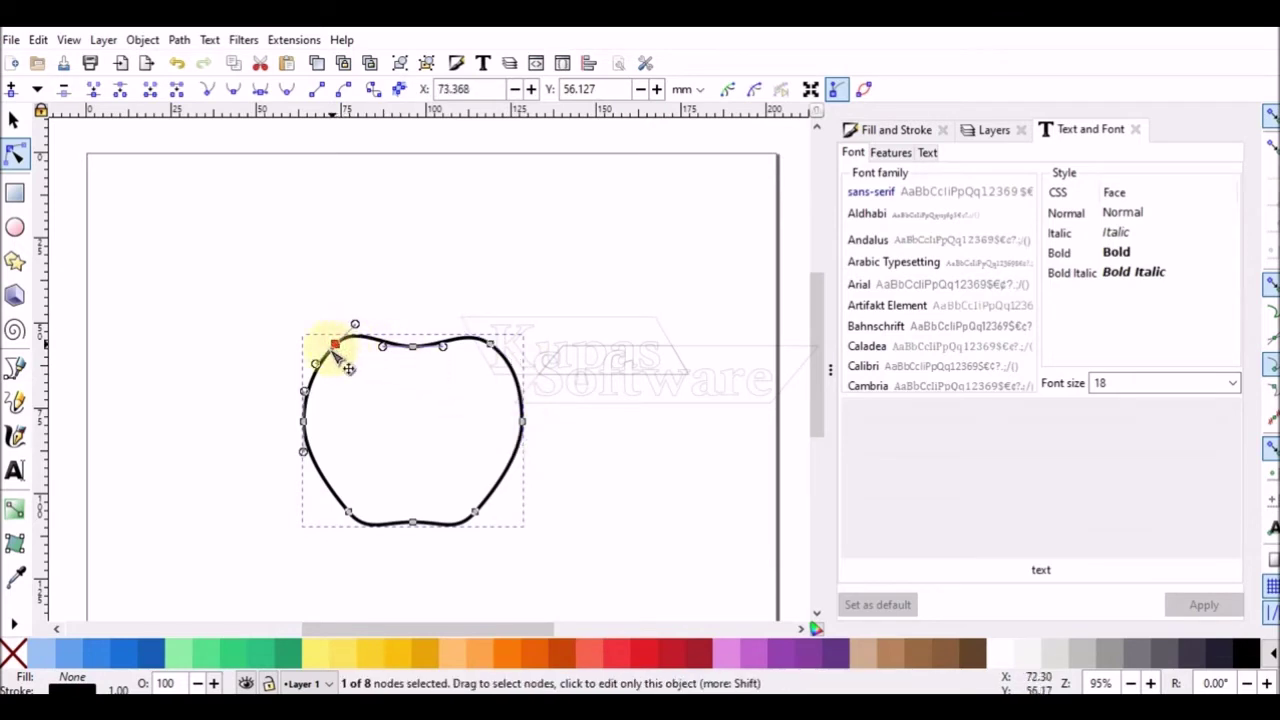
pyautogui.moveTo(315, 366); pyautogui.dragTo(586, 452)
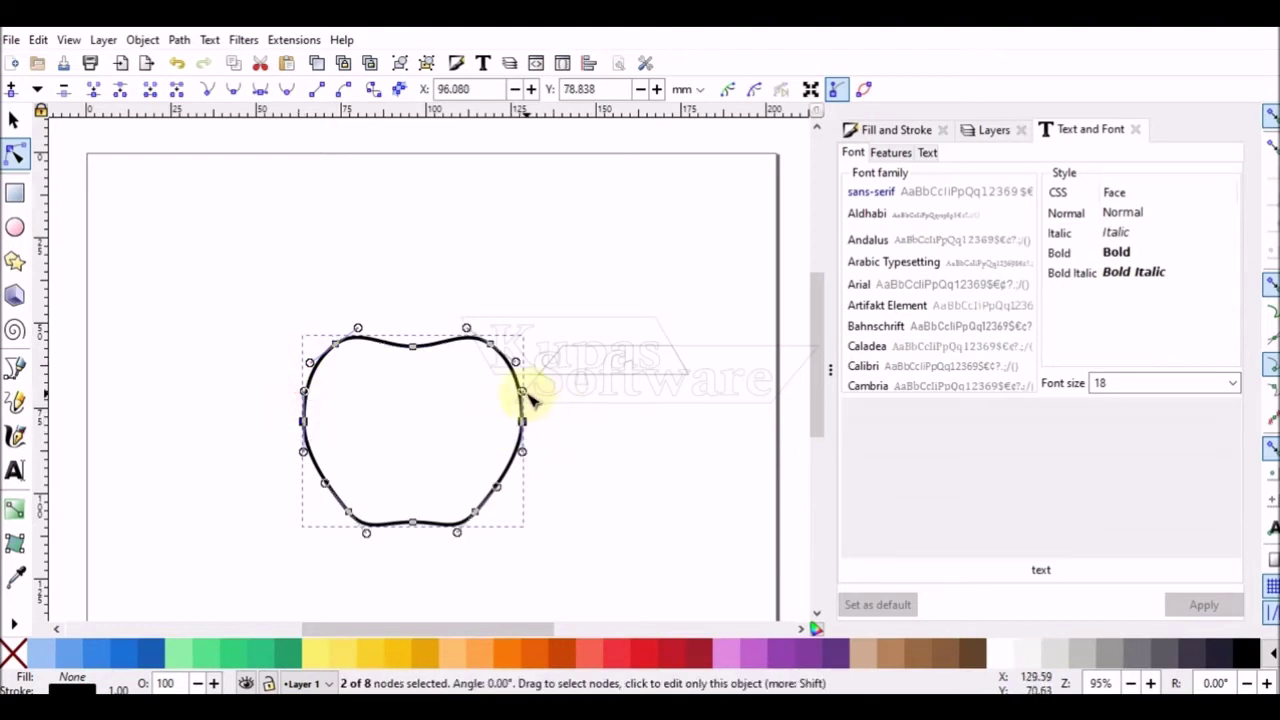
pyautogui.moveTo(526, 393); pyautogui.dragTo(527, 389)
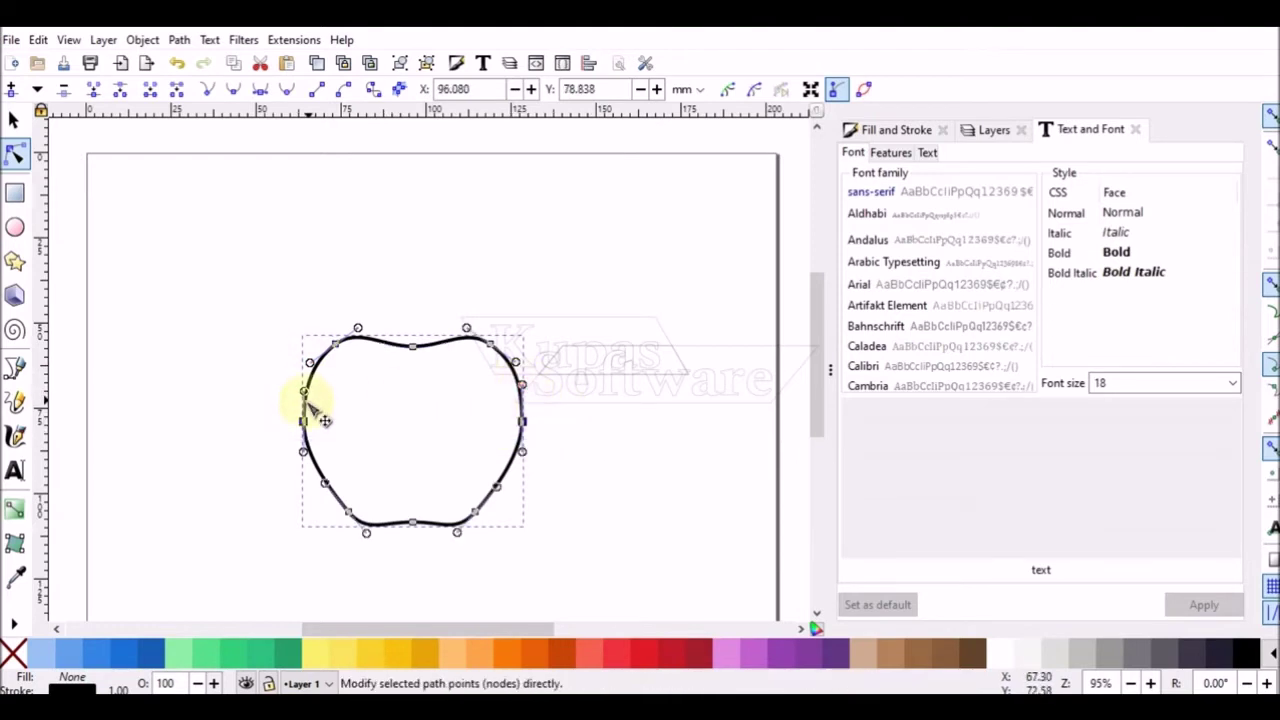
pyautogui.moveTo(306, 392); pyautogui.dragTo(309, 387)
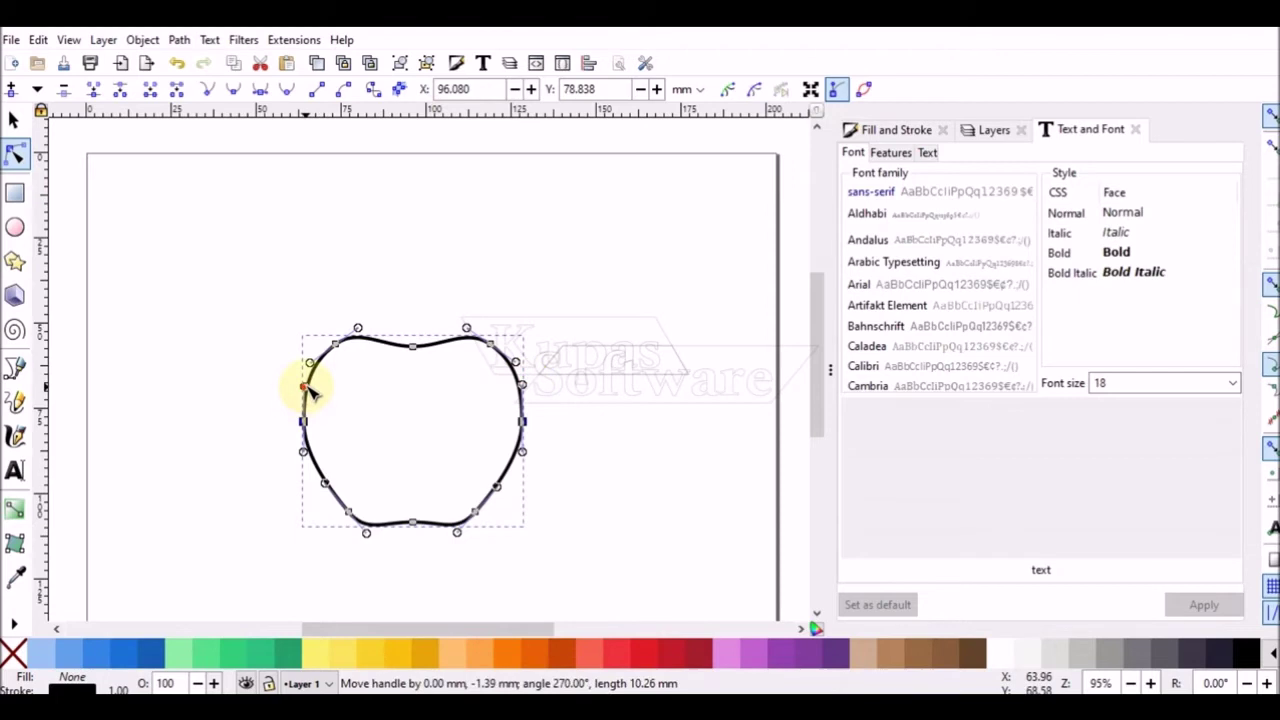
pyautogui.click(666, 457)
pyautogui.click(640, 456)
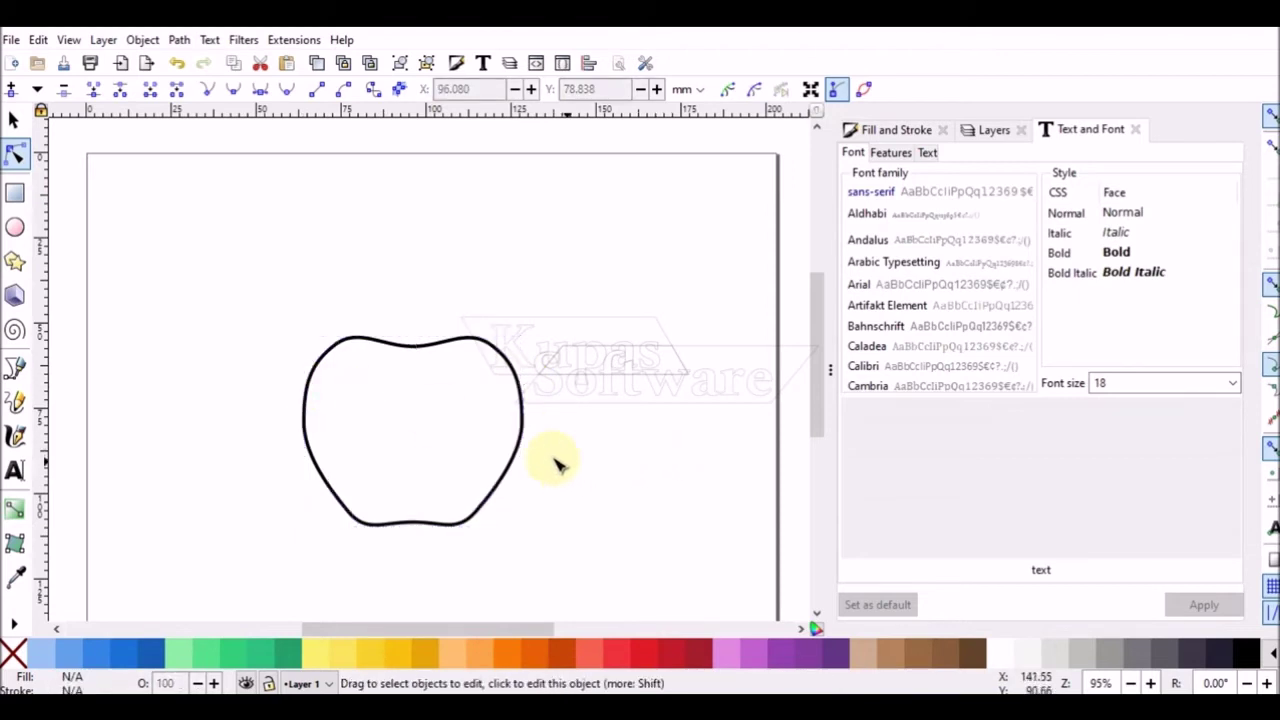
# - Reshape the left and right side curves and nudge the middle side nodes up
pyautogui.click(307, 392)
pyautogui.click(302, 421)
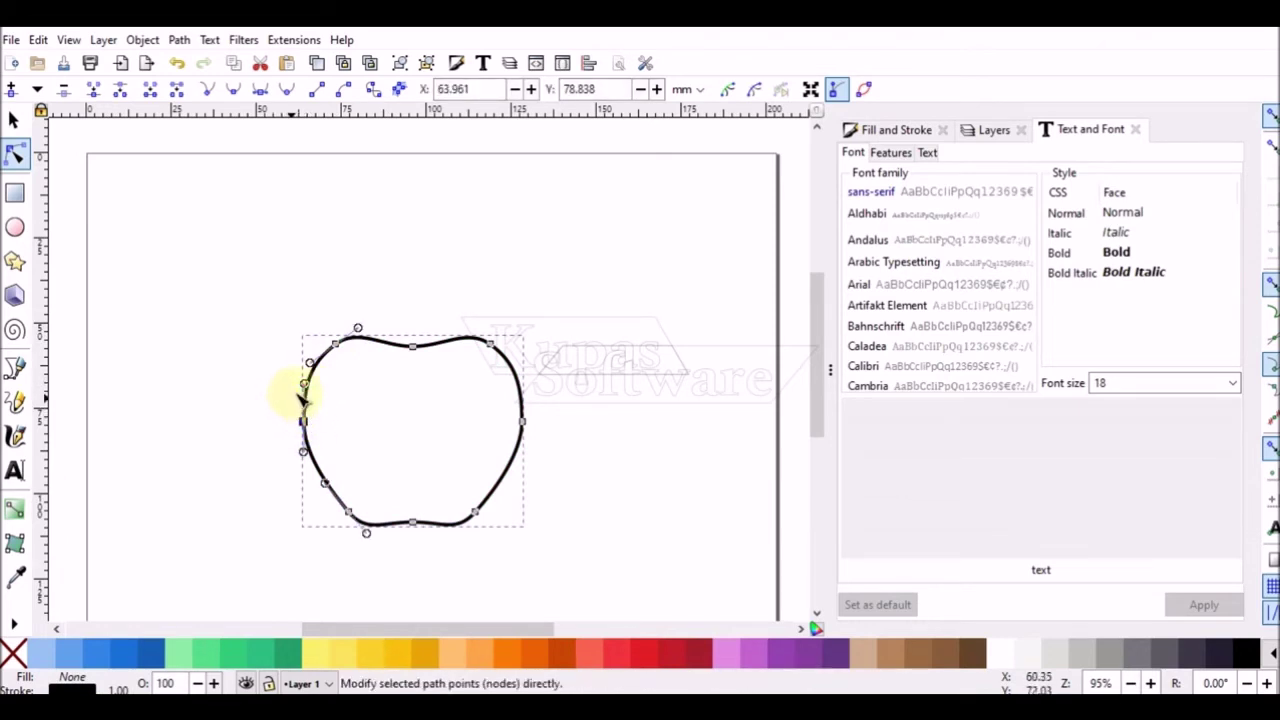
pyautogui.moveTo(304, 385); pyautogui.dragTo(305, 391)
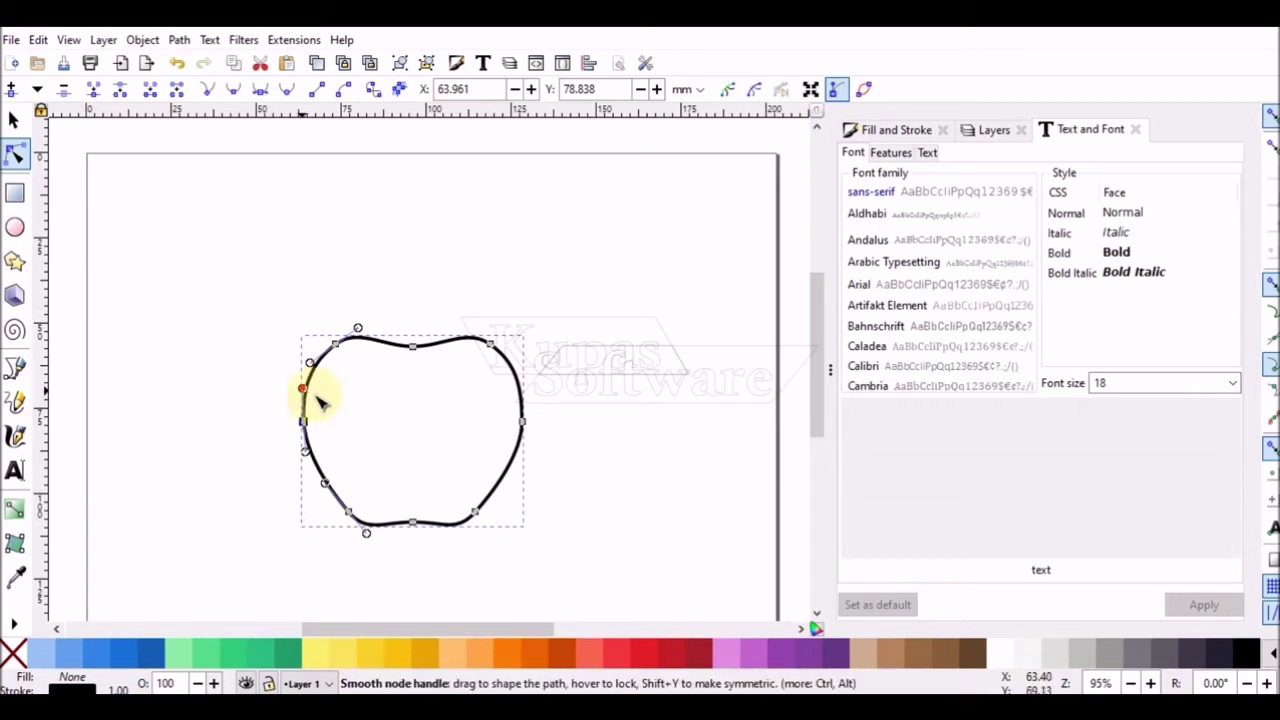
pyautogui.click(521, 418)
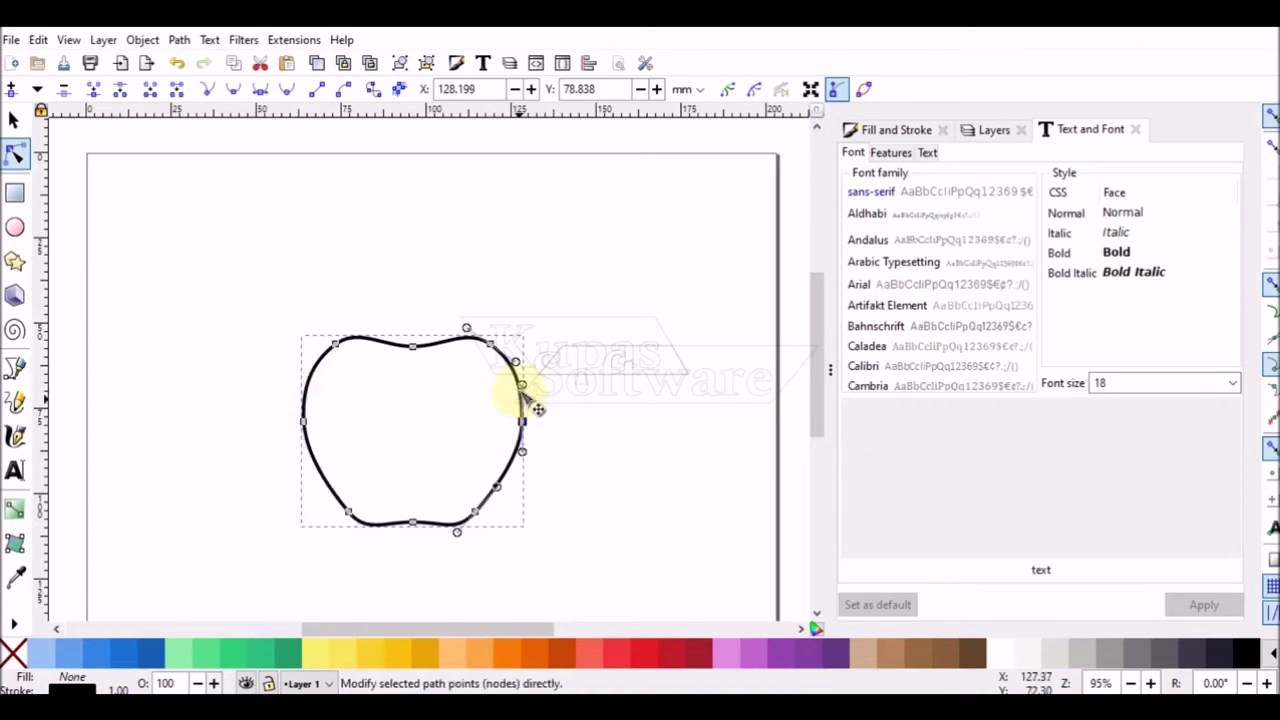
pyautogui.moveTo(522, 383); pyautogui.dragTo(527, 387)
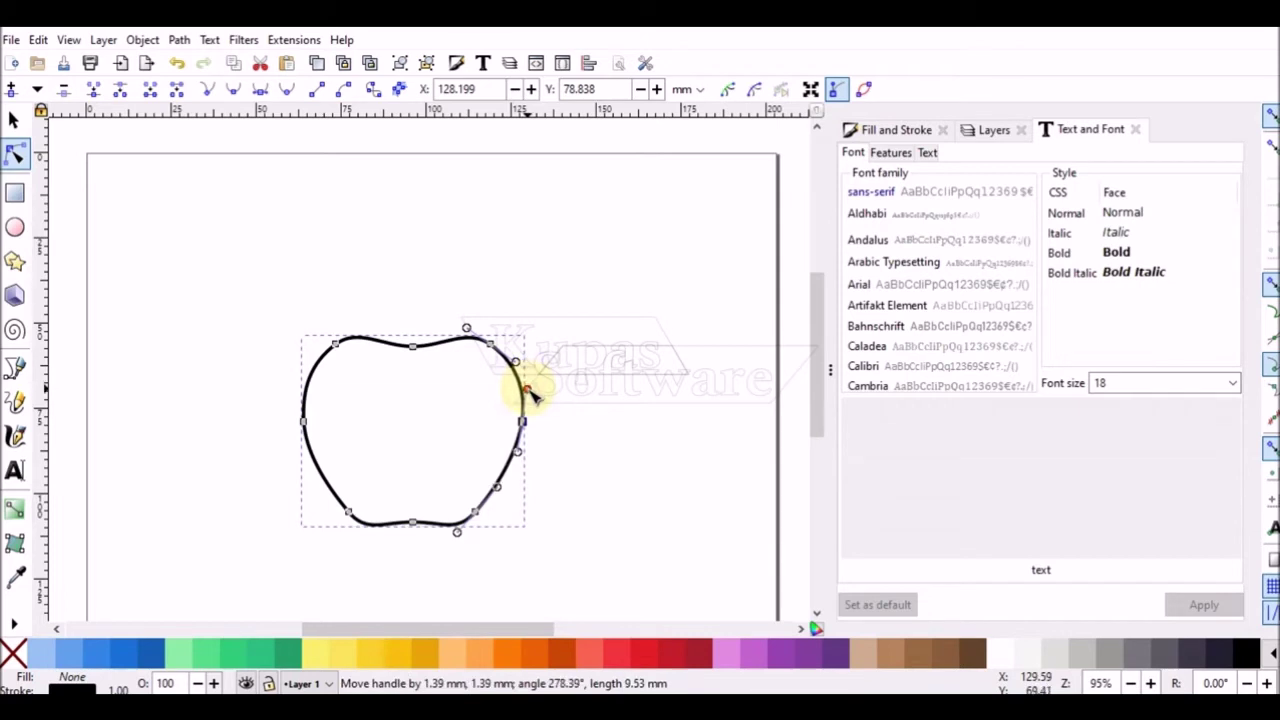
pyautogui.moveTo(266, 392); pyautogui.dragTo(578, 446)
pyautogui.press('Up')
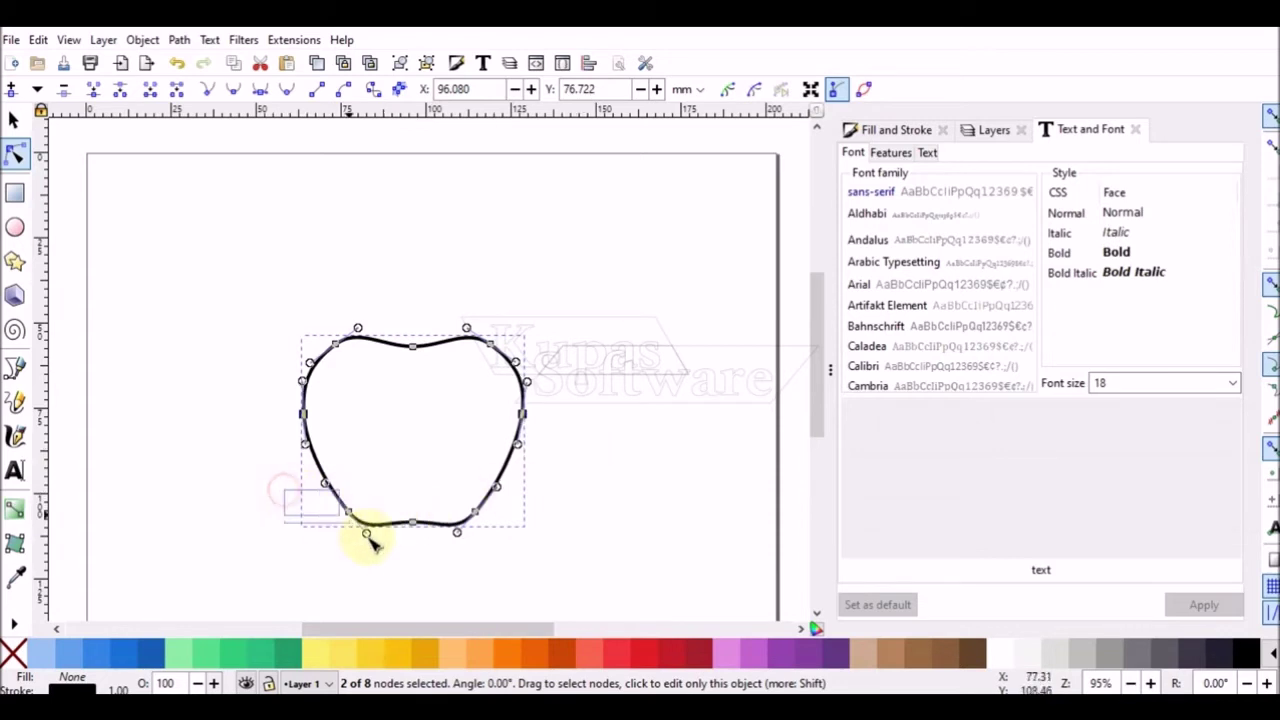
# - Refine the top-right and top-left curves around the apple's central dip
pyautogui.moveTo(390, 510); pyautogui.dragTo(420, 558)
pyautogui.click(540, 478)
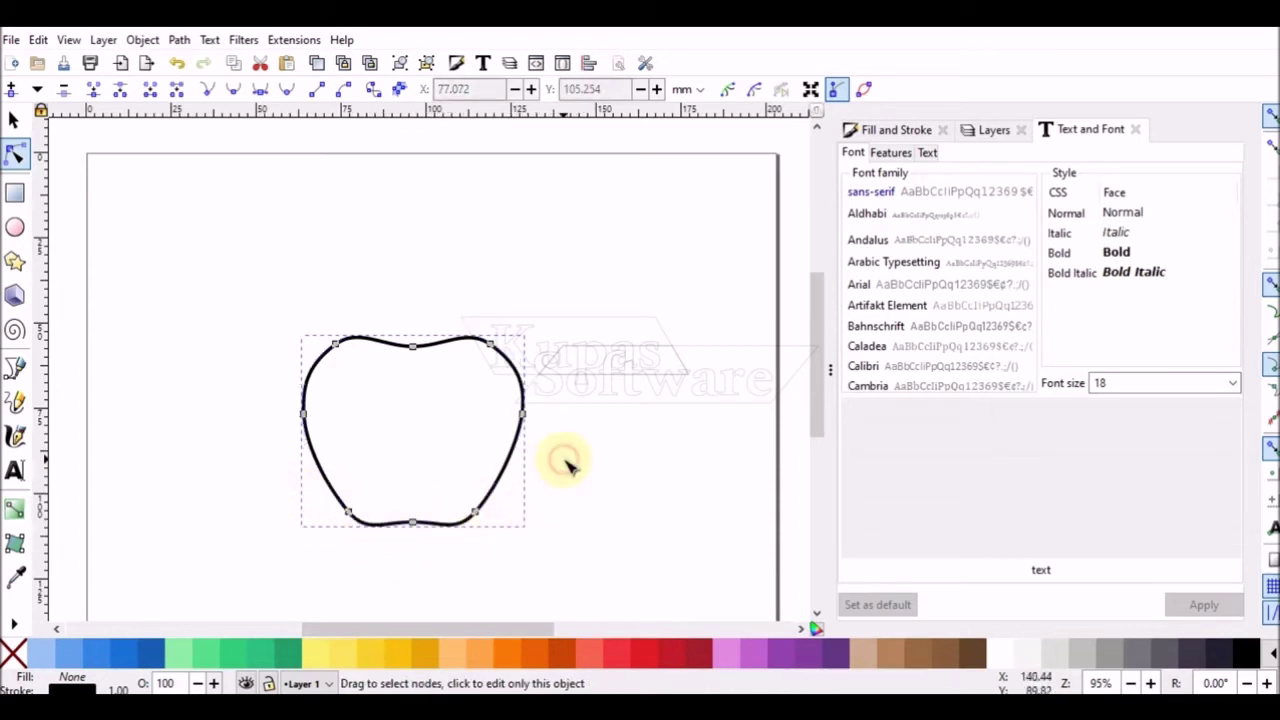
pyautogui.click(491, 345)
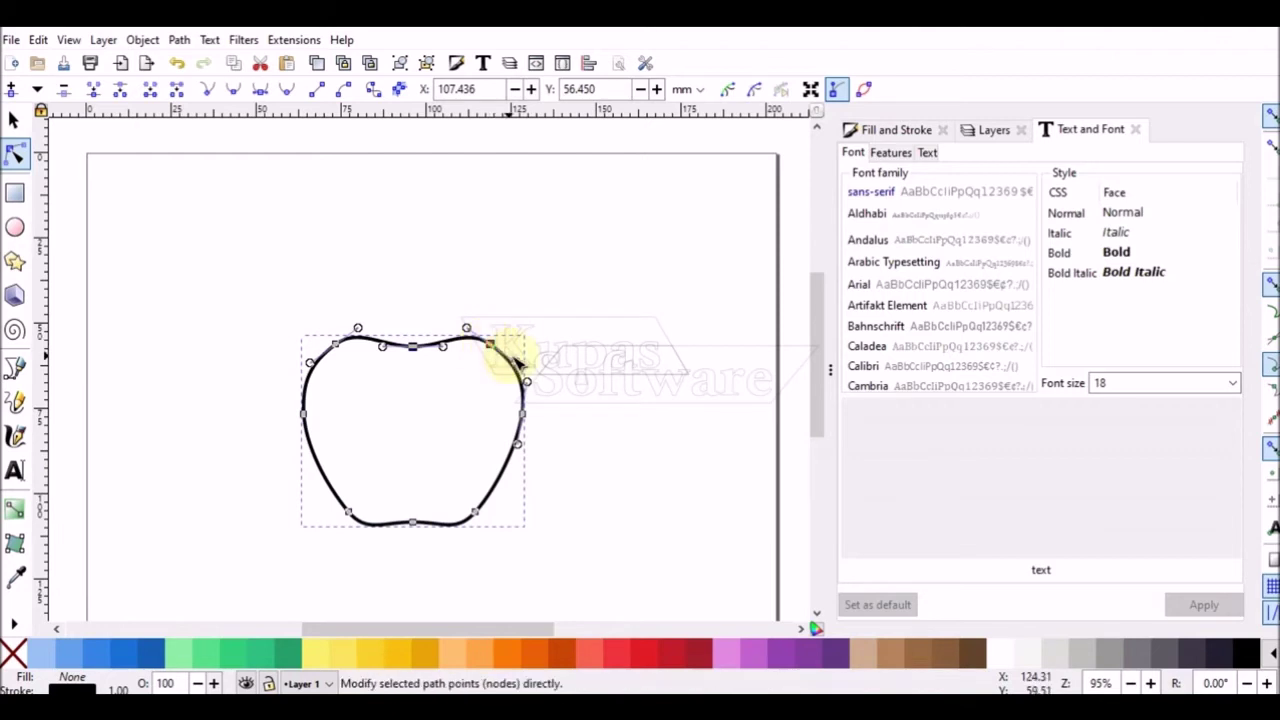
pyautogui.moveTo(517, 365); pyautogui.dragTo(511, 354)
pyautogui.click(338, 344)
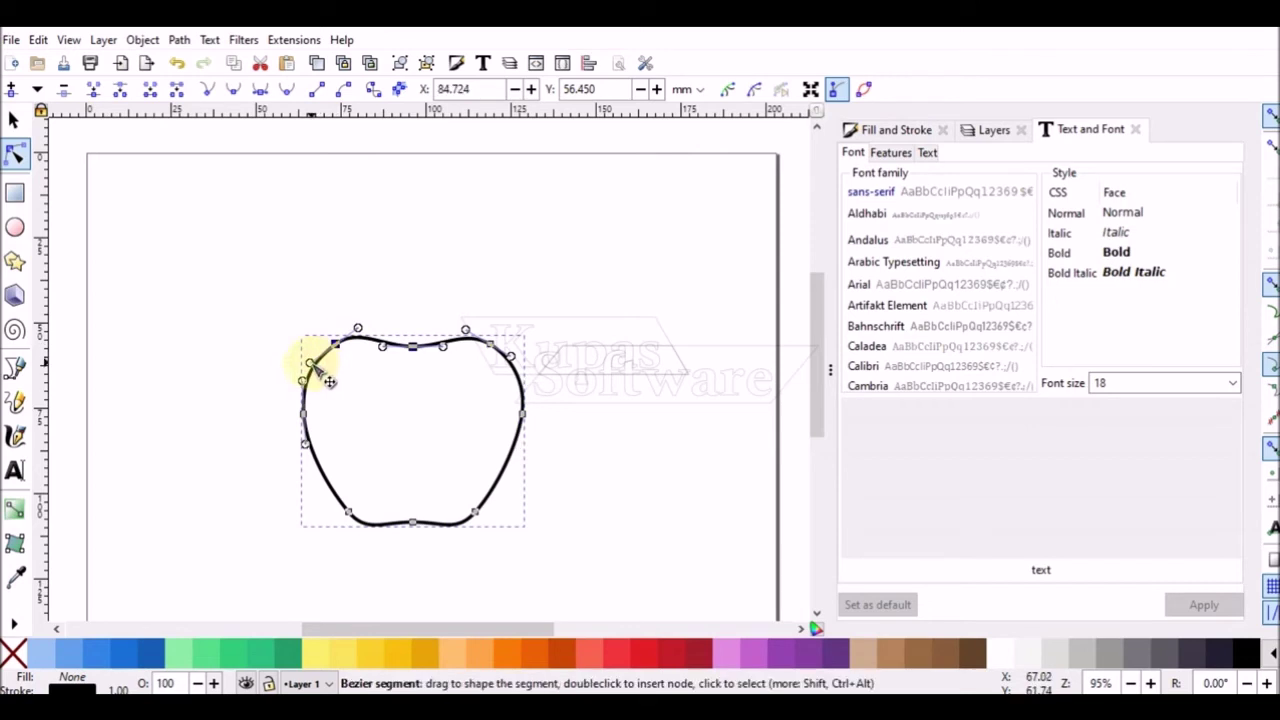
pyautogui.moveTo(315, 363); pyautogui.dragTo(323, 370)
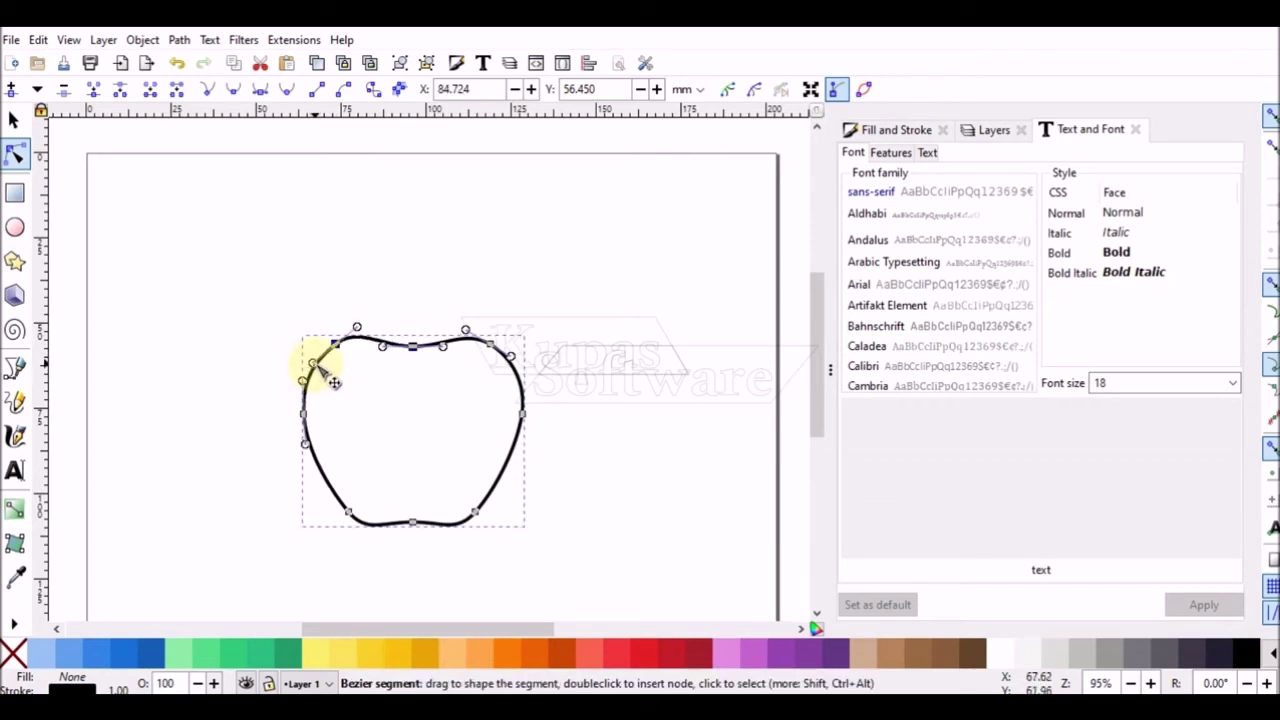
pyautogui.moveTo(321, 369); pyautogui.dragTo(318, 367)
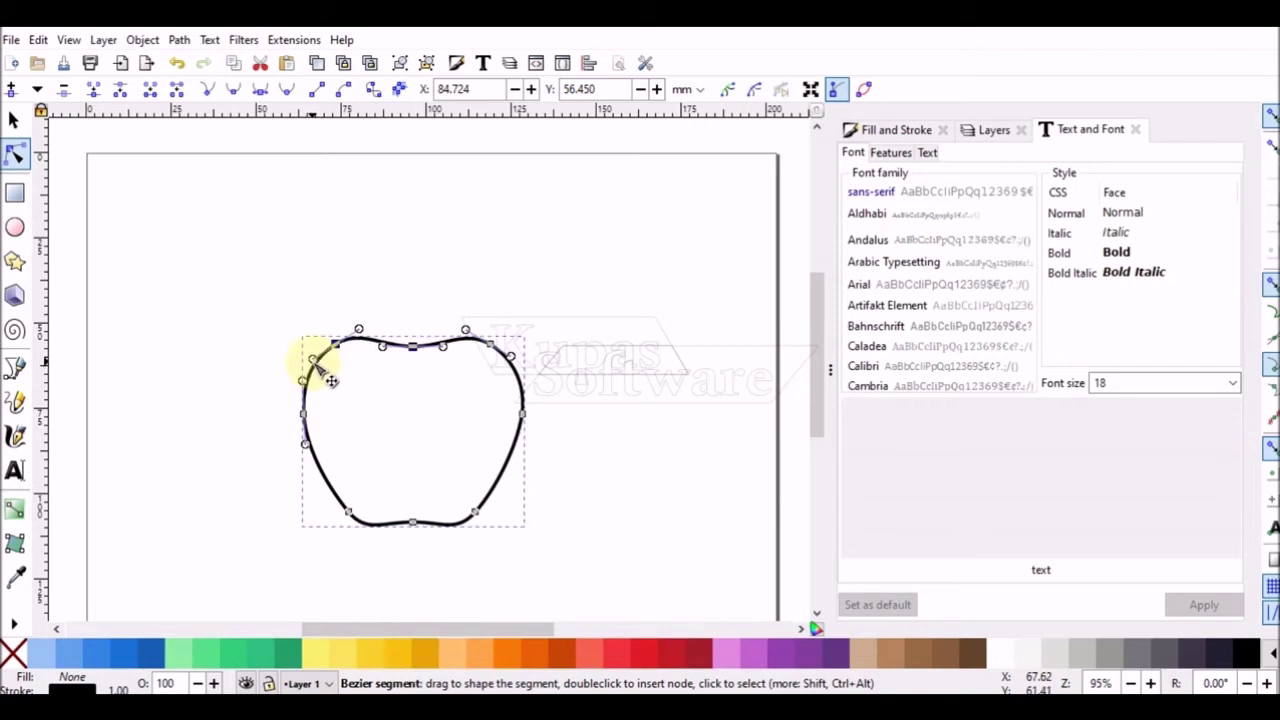
pyautogui.moveTo(318, 367); pyautogui.dragTo(315, 365)
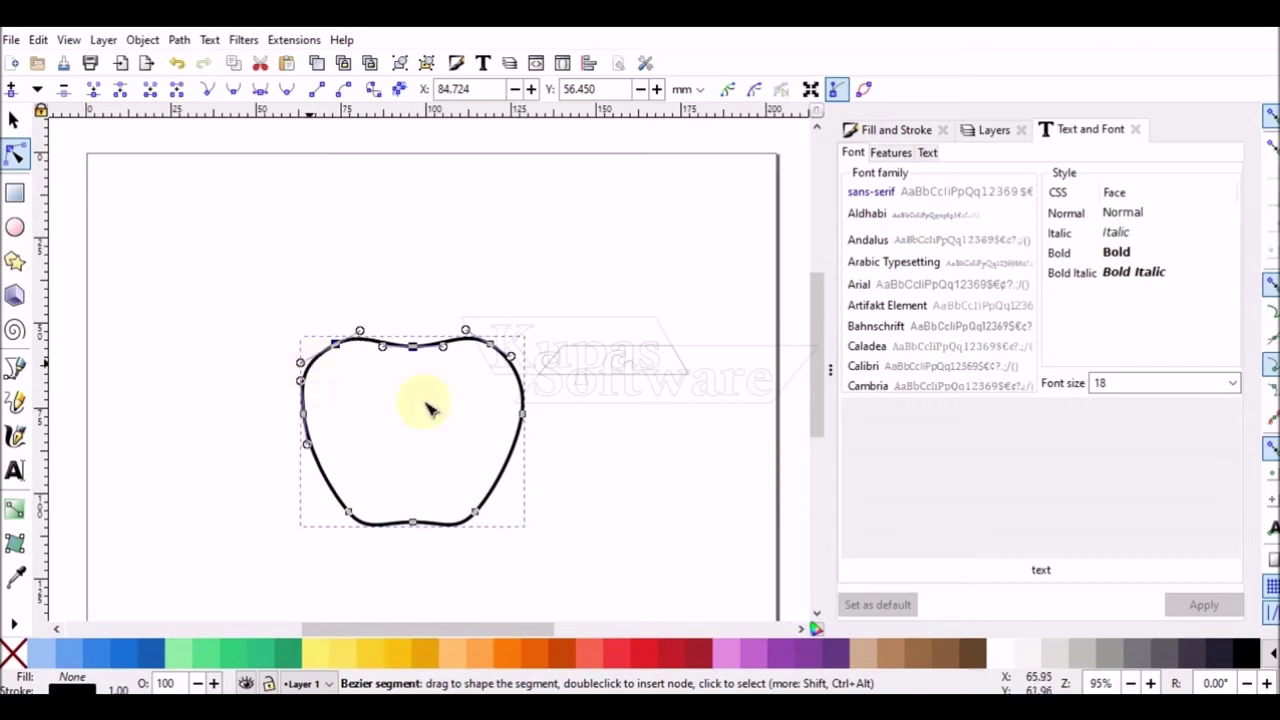
pyautogui.click(596, 401)
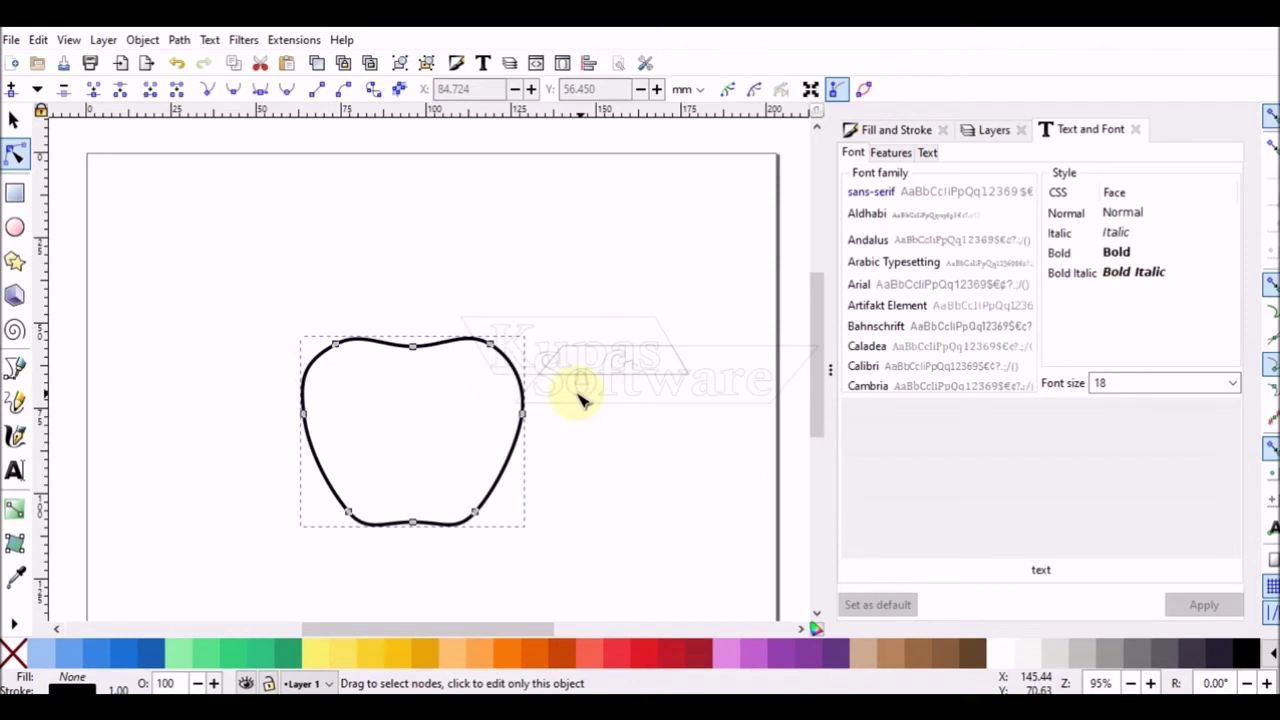
# - Undo the last curve change and reselect the apple outline for node editing
pyautogui.hotkey('ctrl', 'z')
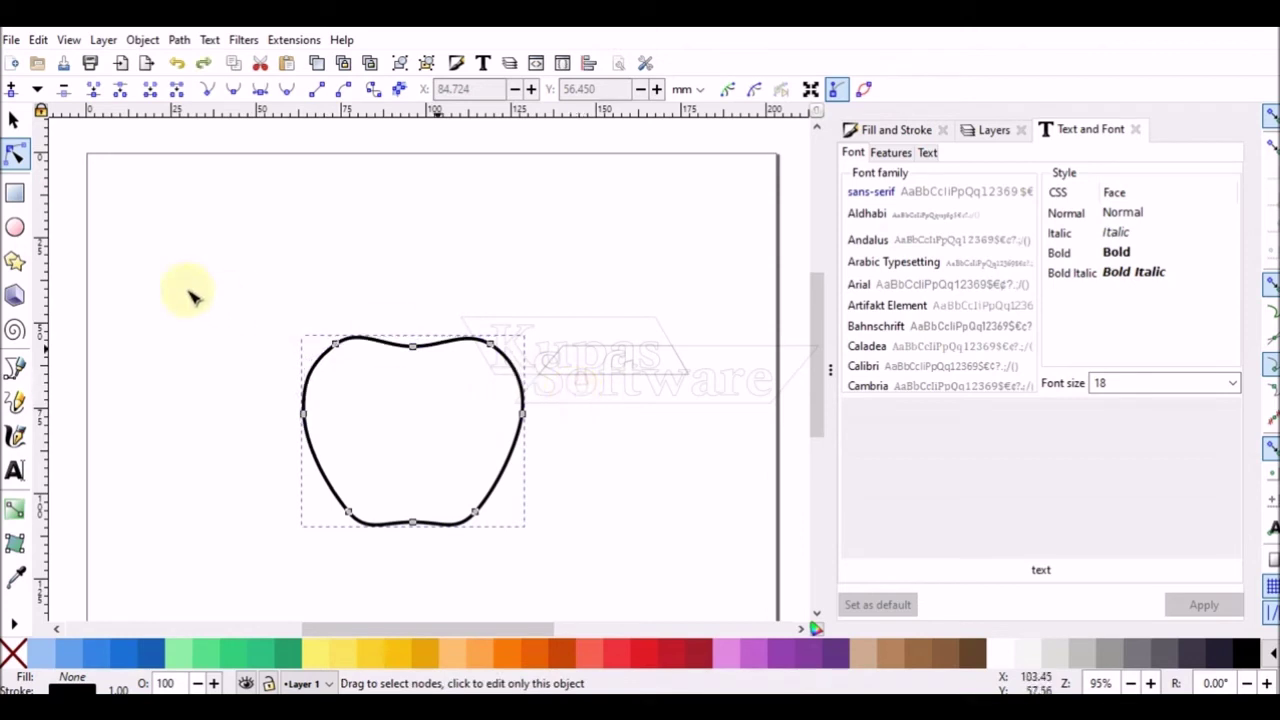
pyautogui.click(14, 120)
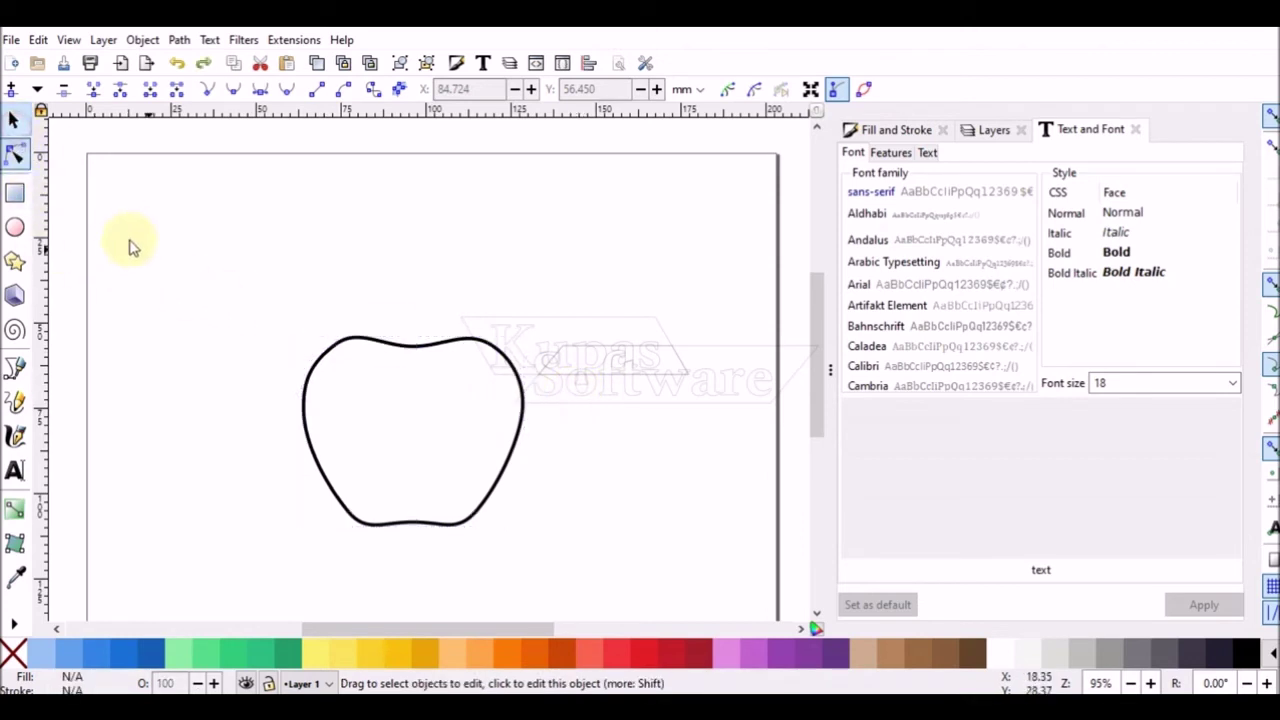
pyautogui.click(148, 272)
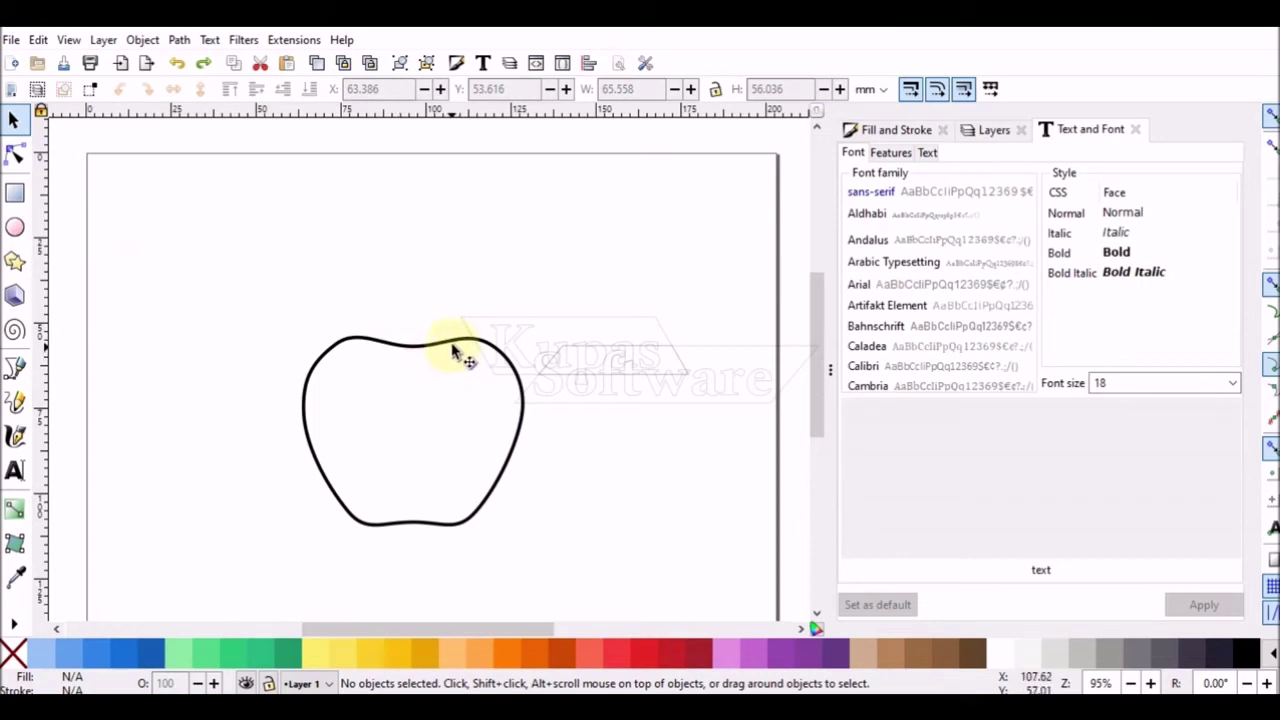
pyautogui.click(453, 350)
pyautogui.click(14, 153)
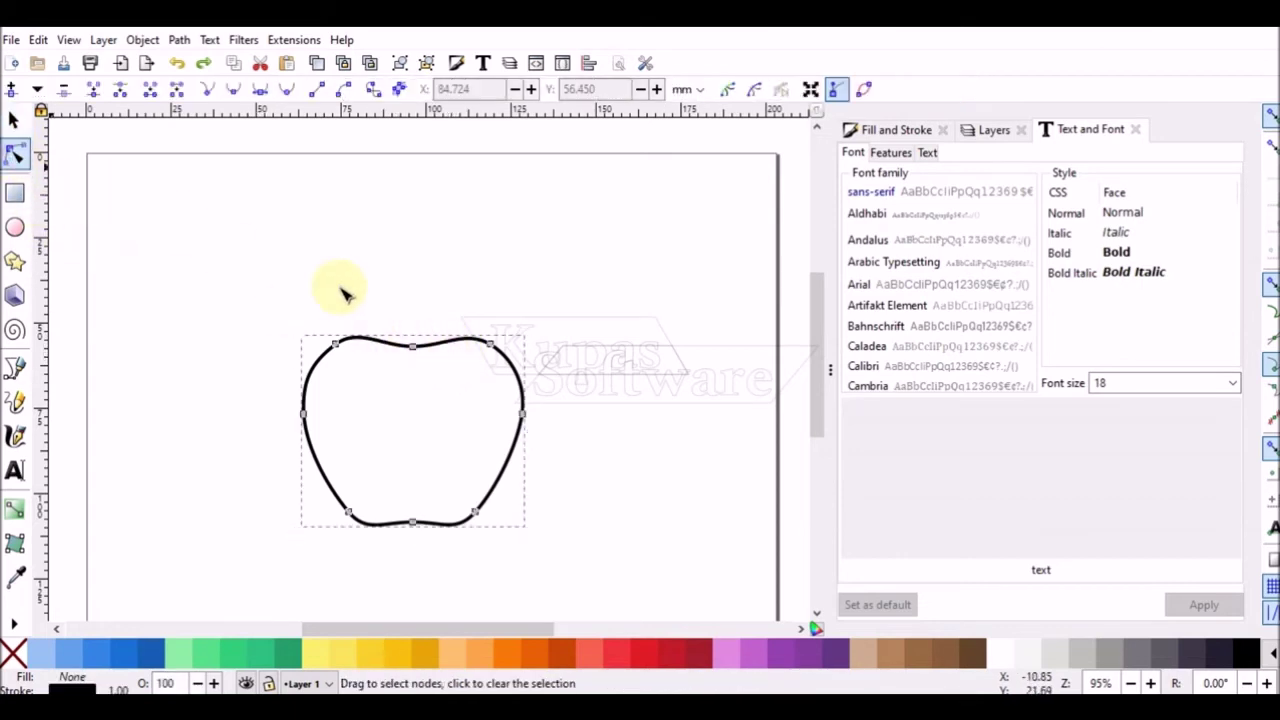
pyautogui.scroll(2, 457, 366)
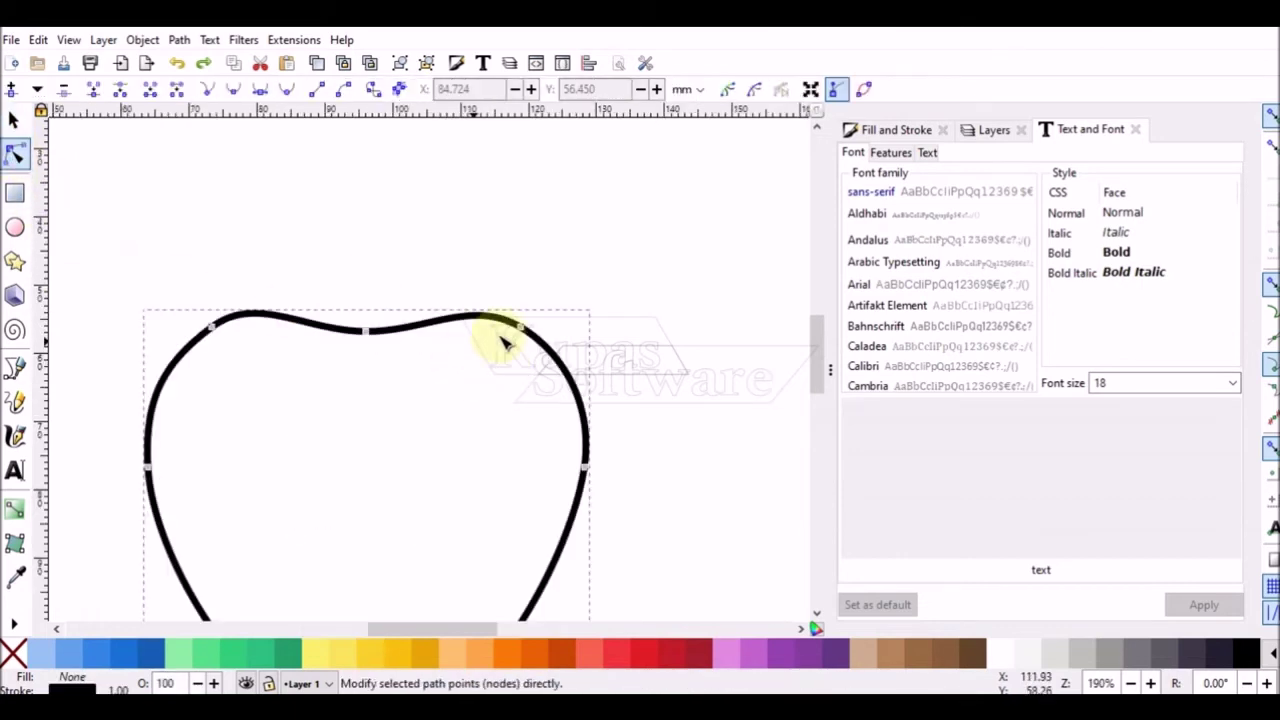
# - Smooth the upper-right and upper-left shoulder curves, then insert midway nodes on the selected segments
pyautogui.click(520, 328)
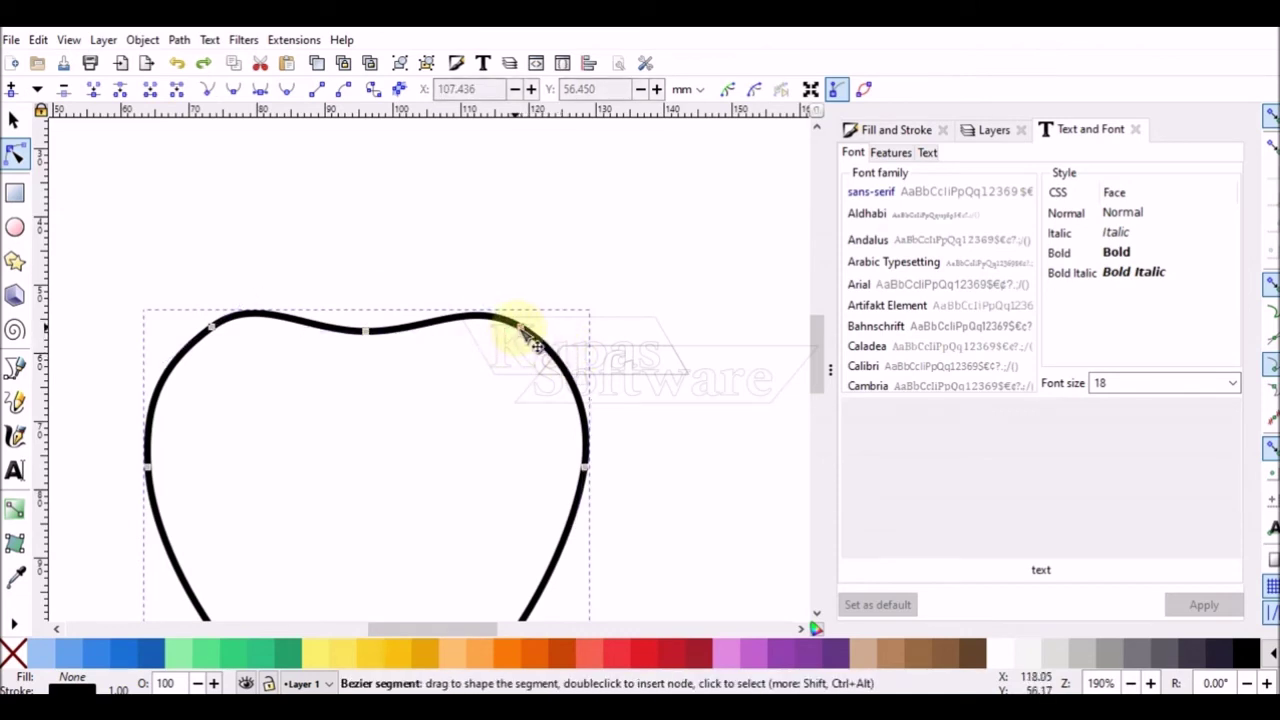
pyautogui.click(520, 329)
pyautogui.moveTo(571, 353); pyautogui.dragTo(579, 354)
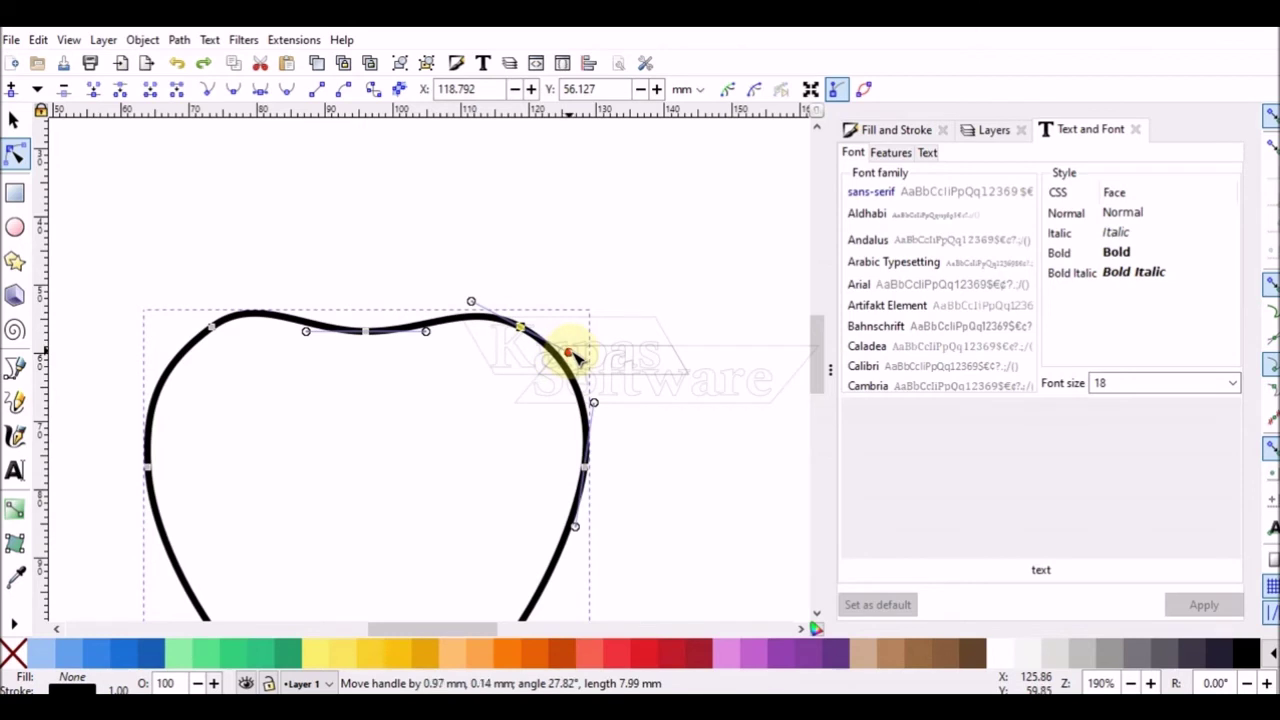
pyautogui.click(214, 335)
pyautogui.moveTo(160, 368); pyautogui.dragTo(158, 362)
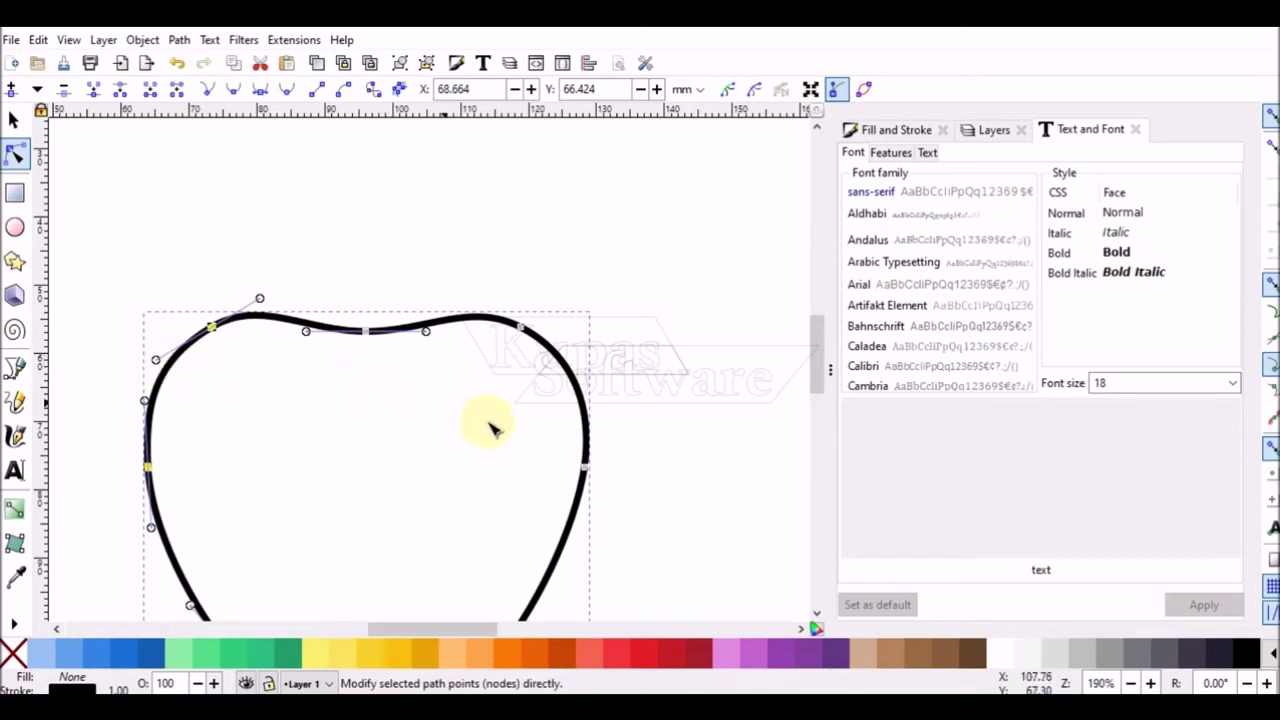
pyautogui.keyDown('ctrl'); pyautogui.scroll(-2, 432, 398); pyautogui.keyUp('ctrl')
pyautogui.press('Insert')
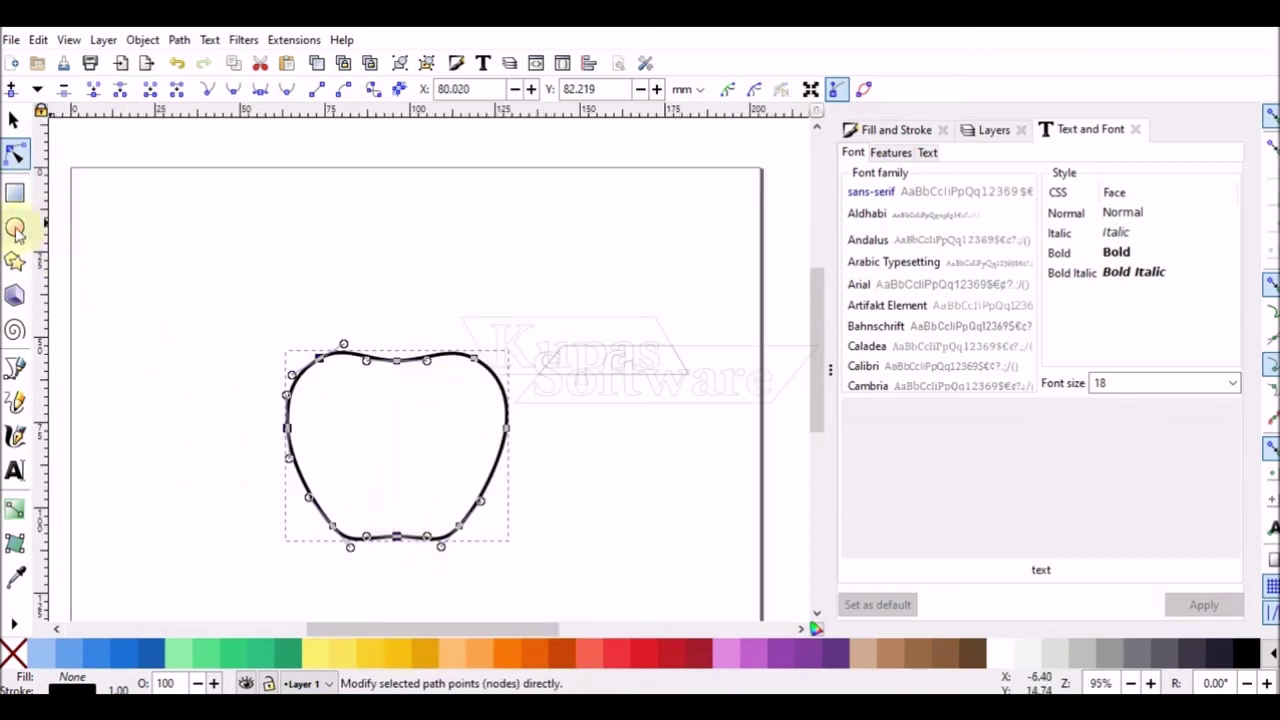
# - Draw a circle of about 15 mm radius near the apple's right side
pyautogui.click(14, 120)
pyautogui.press('e')
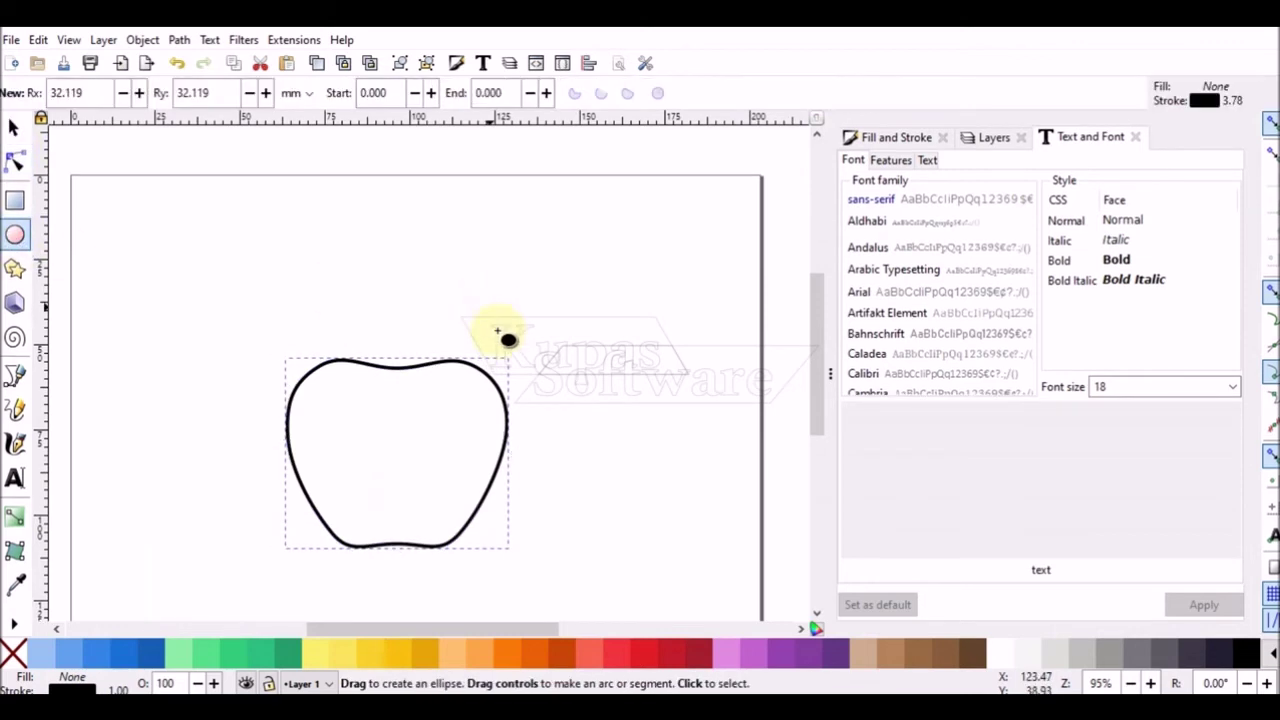
pyautogui.moveTo(532, 392); pyautogui.dragTo(441, 496)
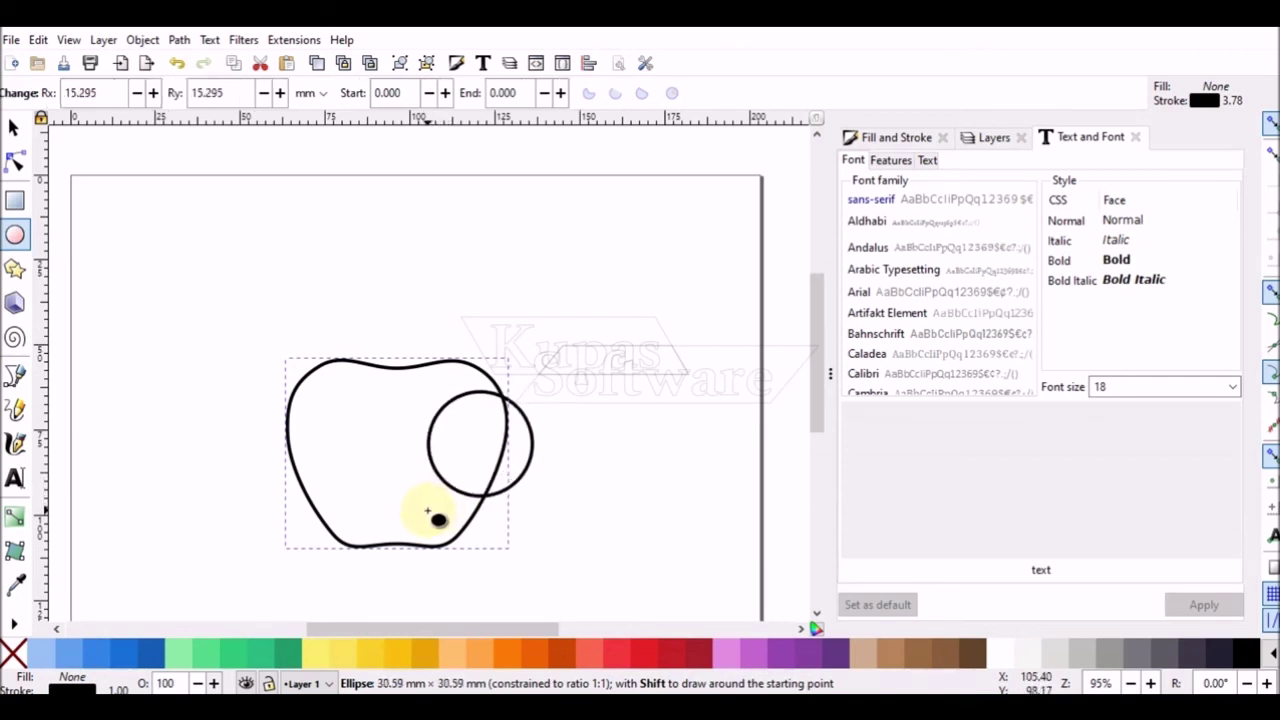
pyautogui.moveTo(438, 508); pyautogui.dragTo(428, 497)
# - Move and enlarge the circle to about 34.9 mm over the apple's right edge, then place a copy above the apple
pyautogui.press('s')
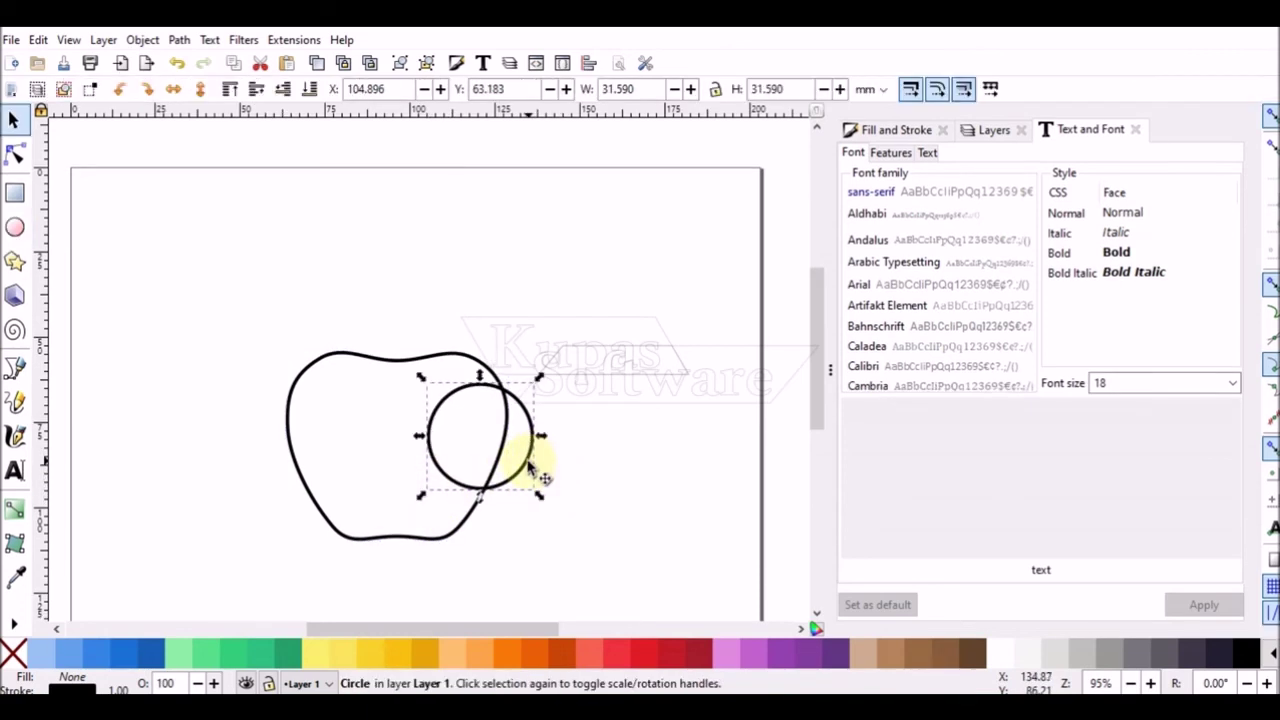
pyautogui.moveTo(524, 461); pyautogui.dragTo(570, 433)
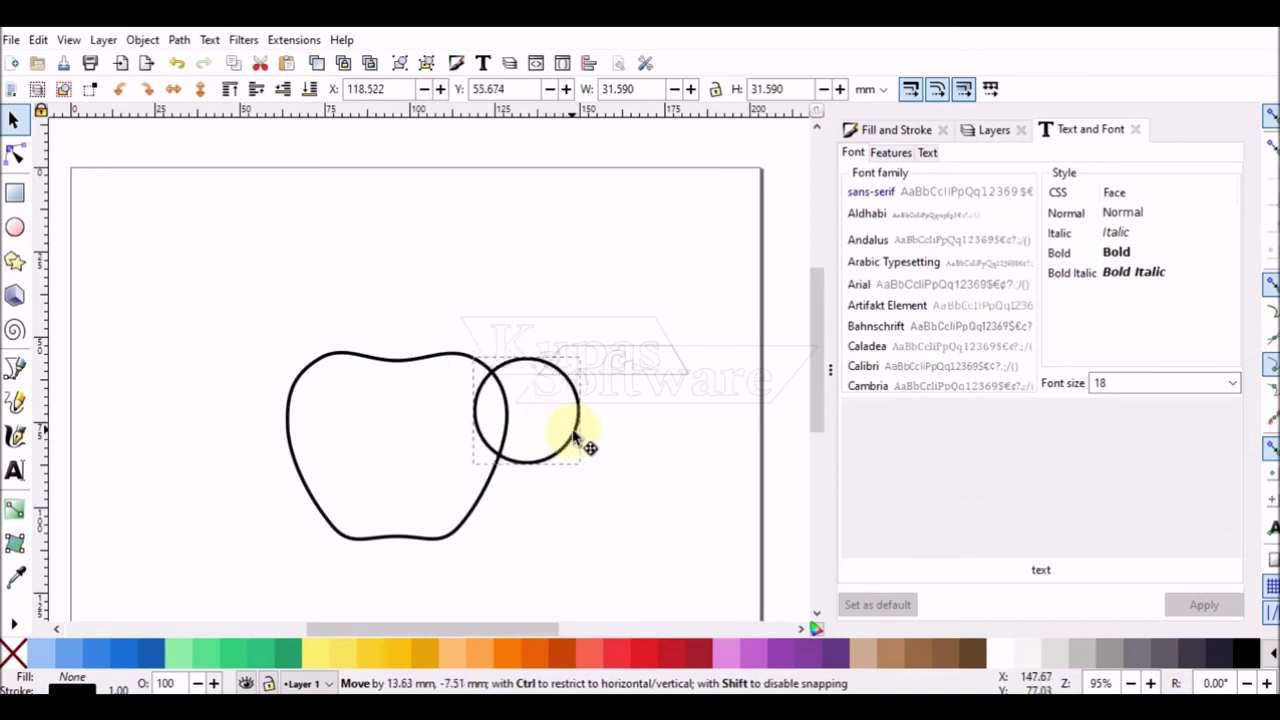
pyautogui.moveTo(588, 479)
pyautogui.mouseDown()
pyautogui.moveTo(598, 490)
pyautogui.moveTo(577, 420)
pyautogui.moveTo(580, 430)
pyautogui.mouseUp()
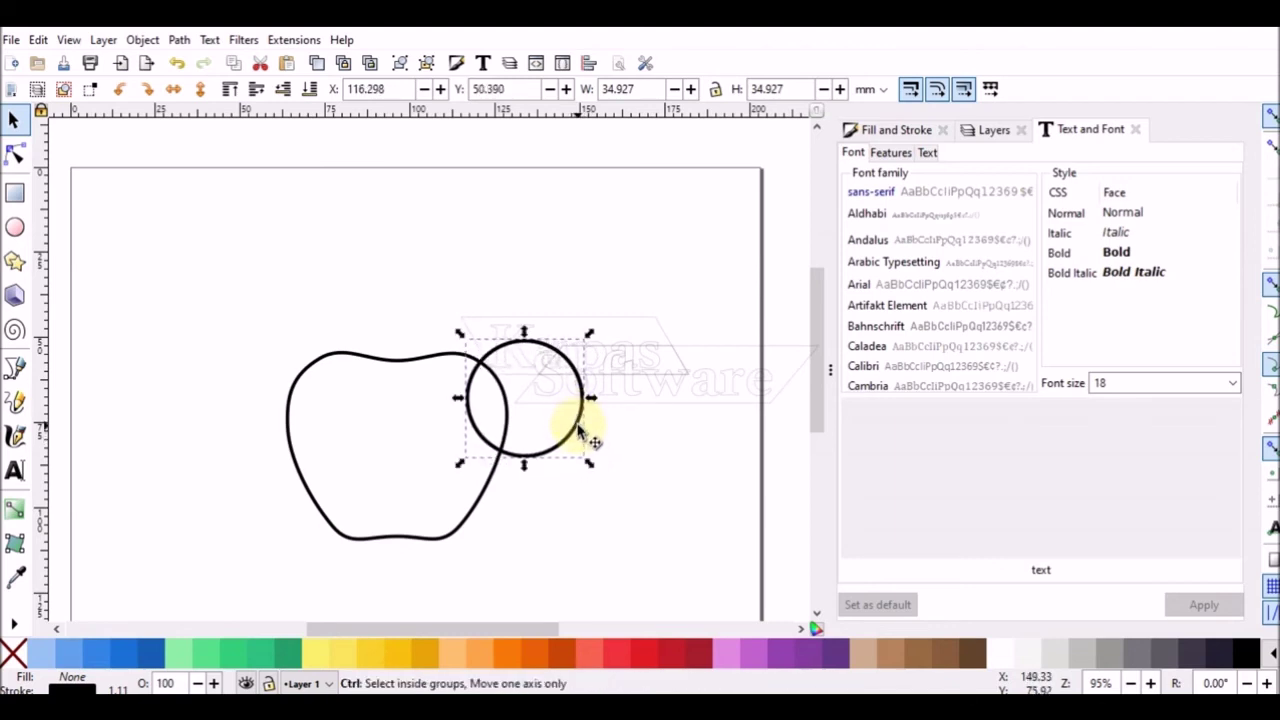
pyautogui.hotkey('ctrl', 'd')
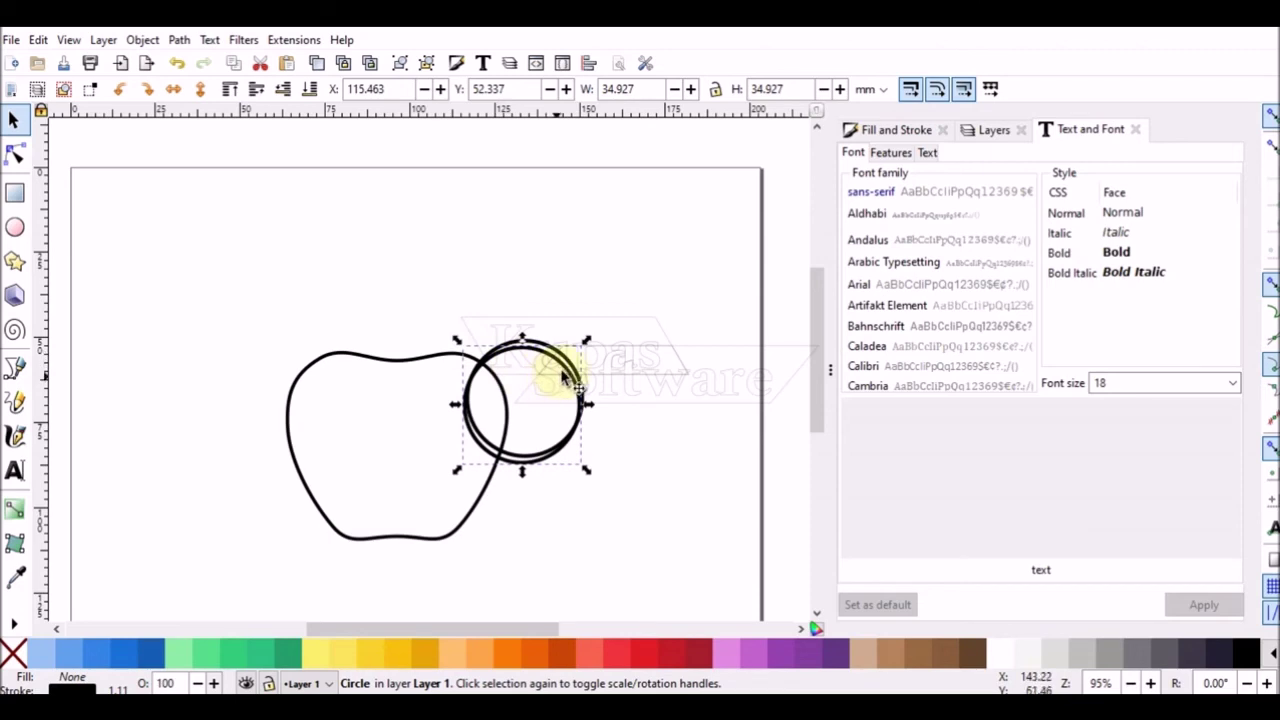
pyautogui.moveTo(578, 384); pyautogui.dragTo(453, 254)
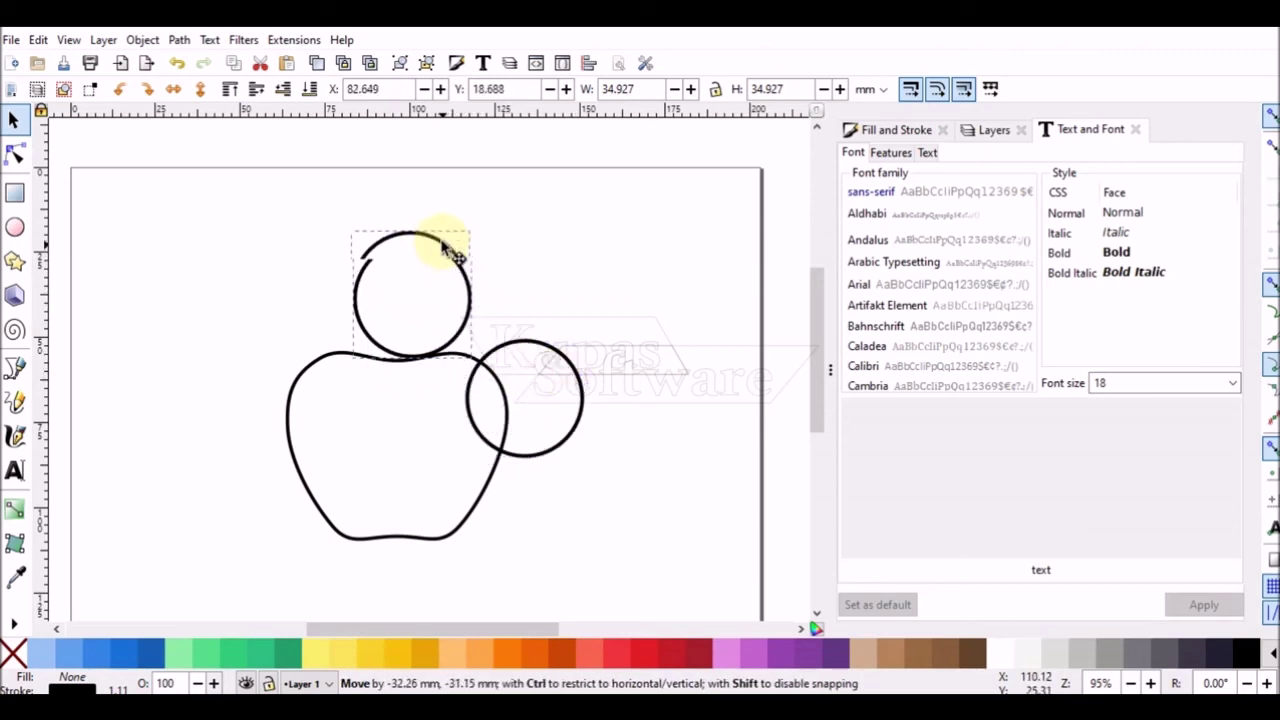
# - Add a third 34.9 mm circle overlapping the top copy and select both top circles
pyautogui.moveTo(453, 254); pyautogui.dragTo(451, 252)
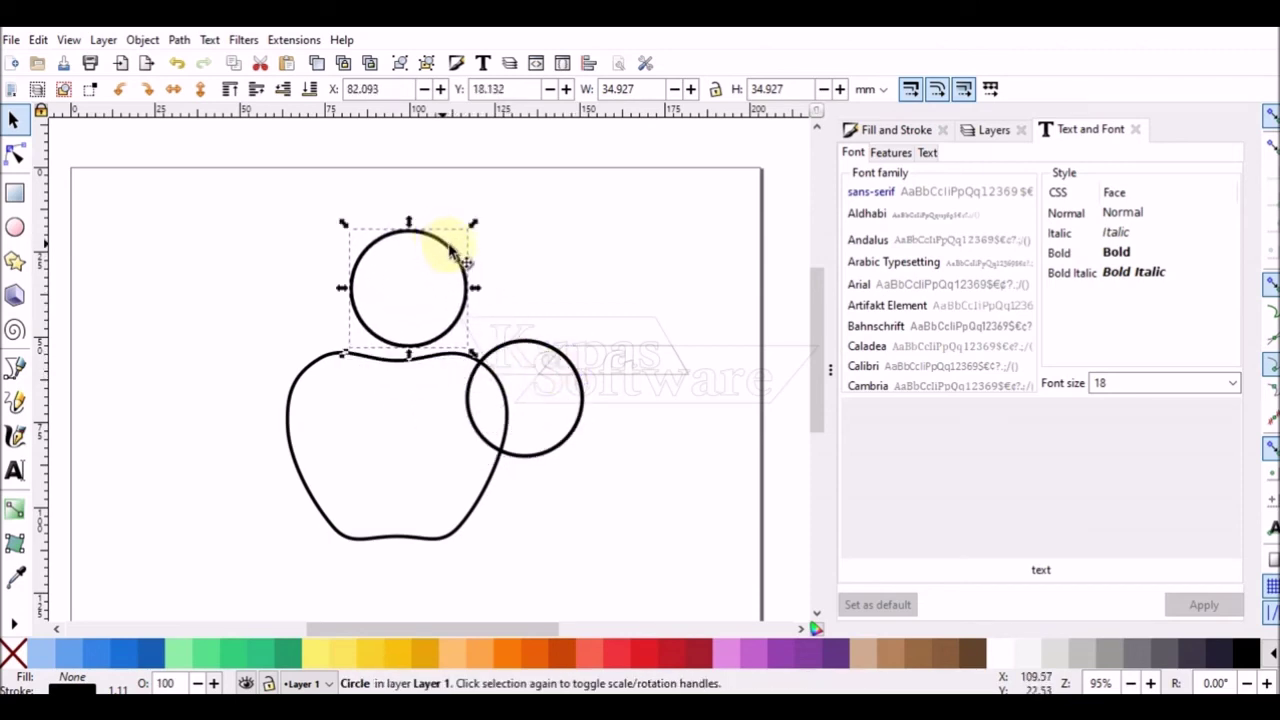
pyautogui.hotkey('ctrl', 'v')
pyautogui.moveTo(596, 371)
pyautogui.mouseDown()
pyautogui.moveTo(631, 333)
pyautogui.moveTo(477, 313)
pyautogui.mouseUp()
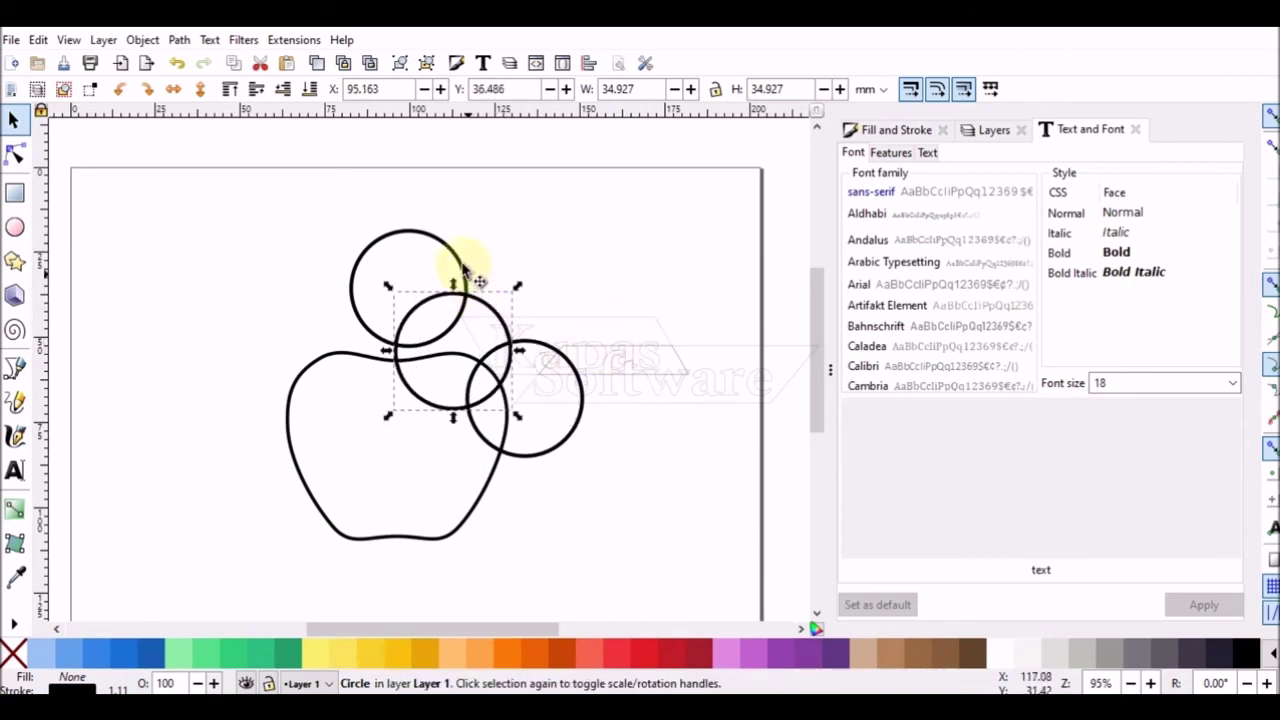
pyautogui.keyDown('shift'); pyautogui.click(460, 266); pyautogui.keyUp('shift')
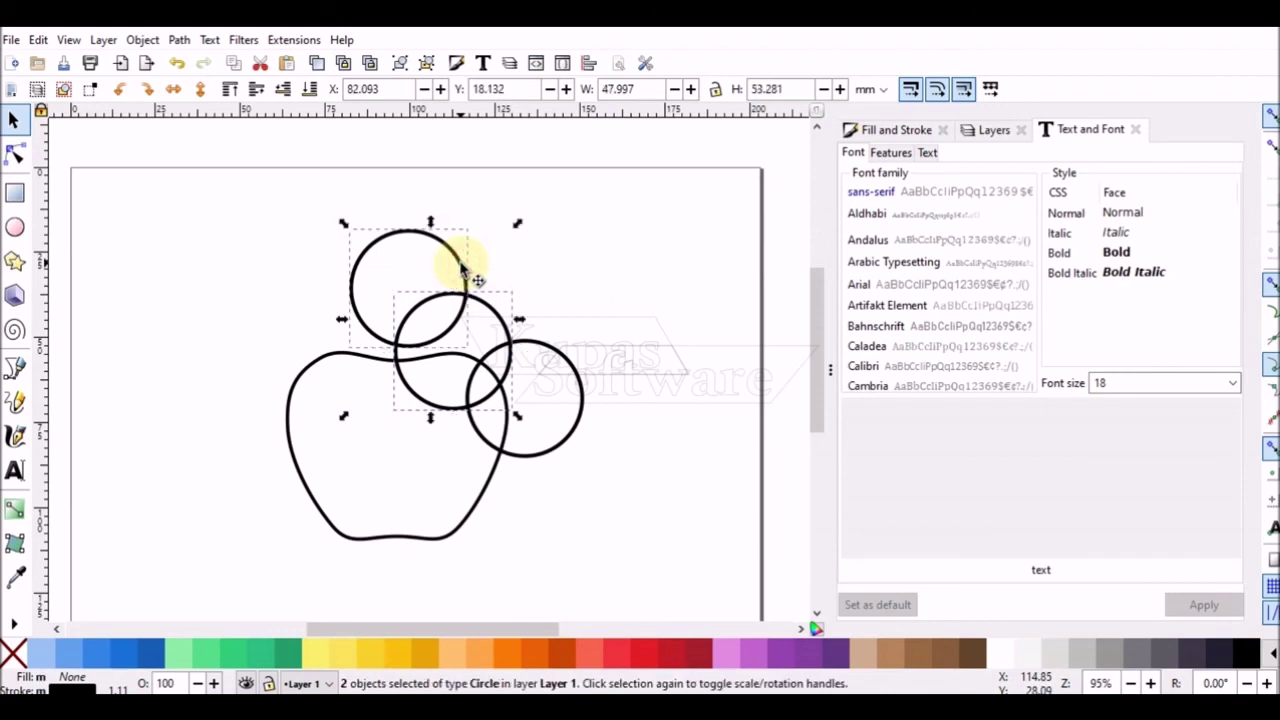
pyautogui.rightClick(460, 266)
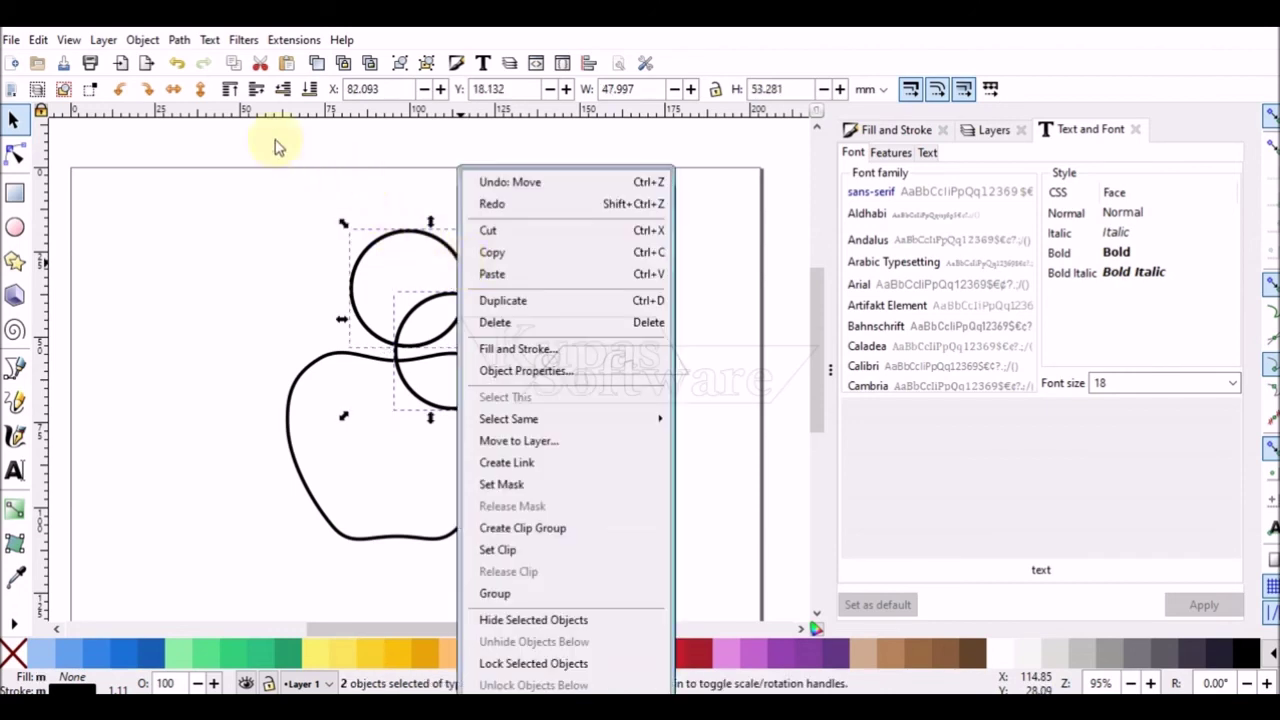
# - Intersect the two top circles into a leaf about 21.7 by 16.6 mm, then select the apple body
pyautogui.click(180, 40)
pyautogui.click(180, 40)
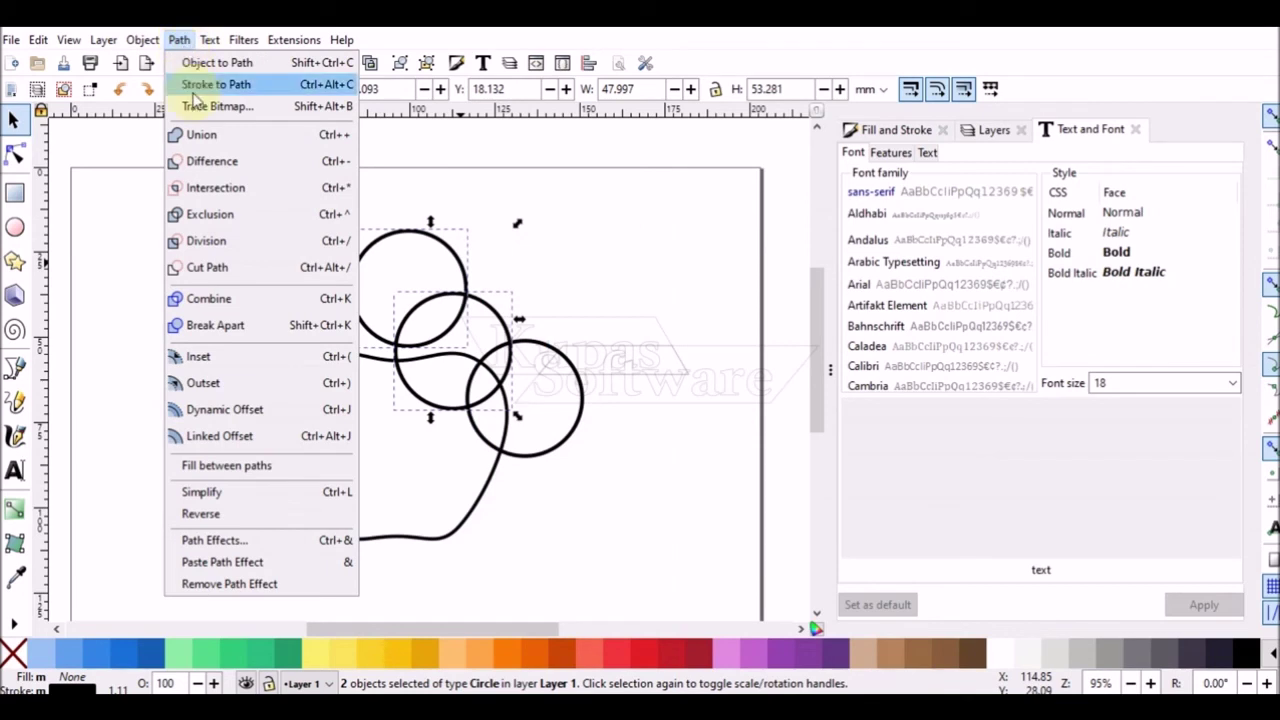
pyautogui.click(216, 190)
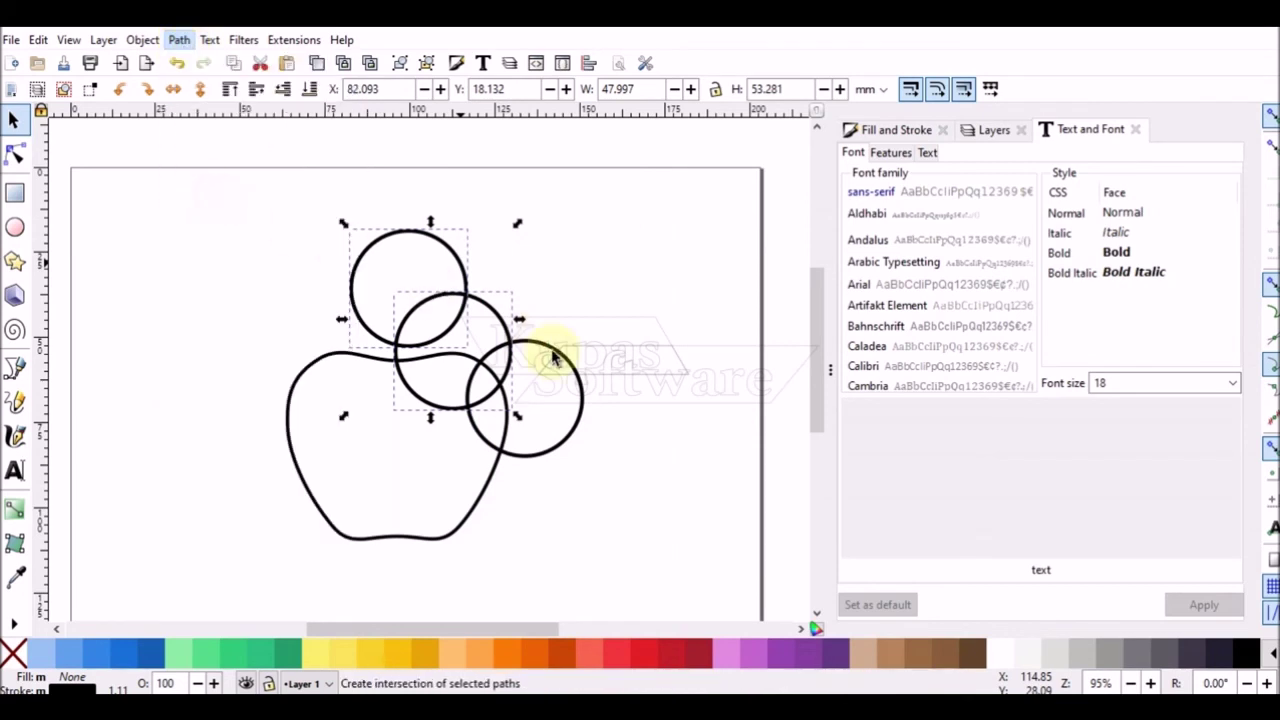
pyautogui.click(500, 492)
pyautogui.click(490, 480)
pyautogui.press('Escape')
pyautogui.click(502, 354)
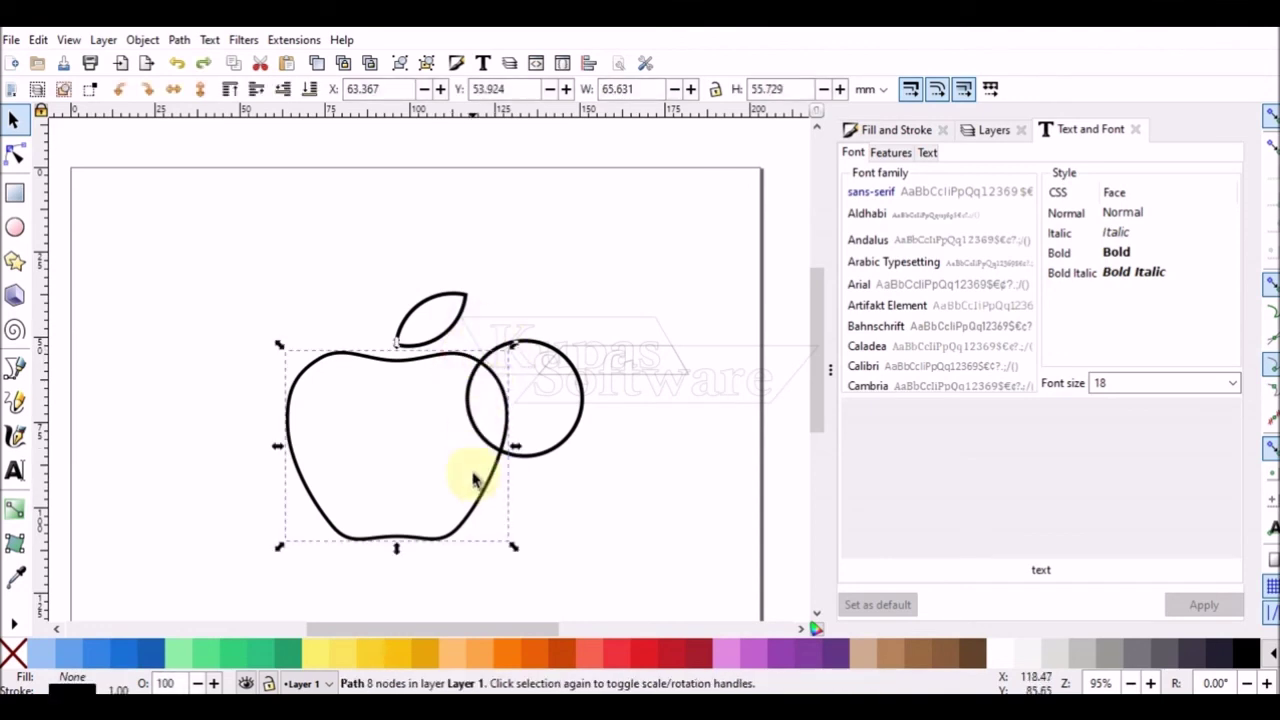
# - Subtract the right-hand circle from the apple with Path > Difference to form the bite
pyautogui.keyDown('shift'); pyautogui.click(536, 456); pyautogui.keyUp('shift')
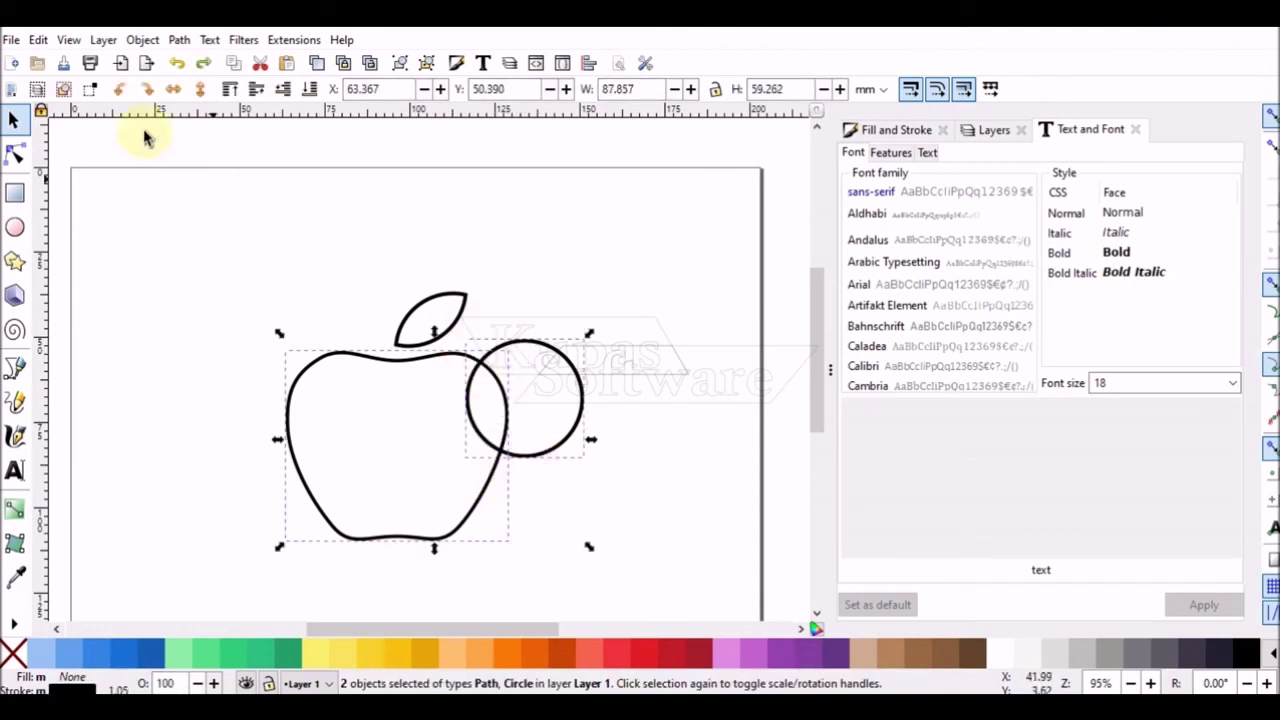
pyautogui.click(178, 41)
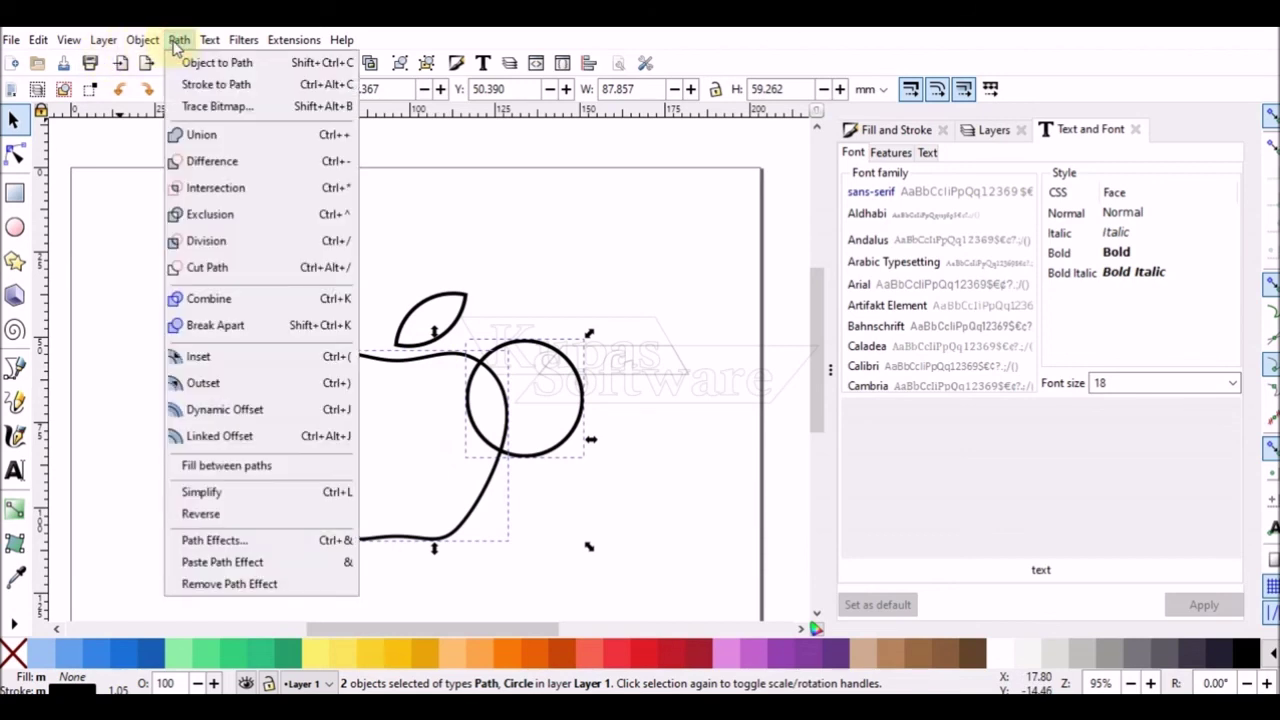
pyautogui.click(205, 161)
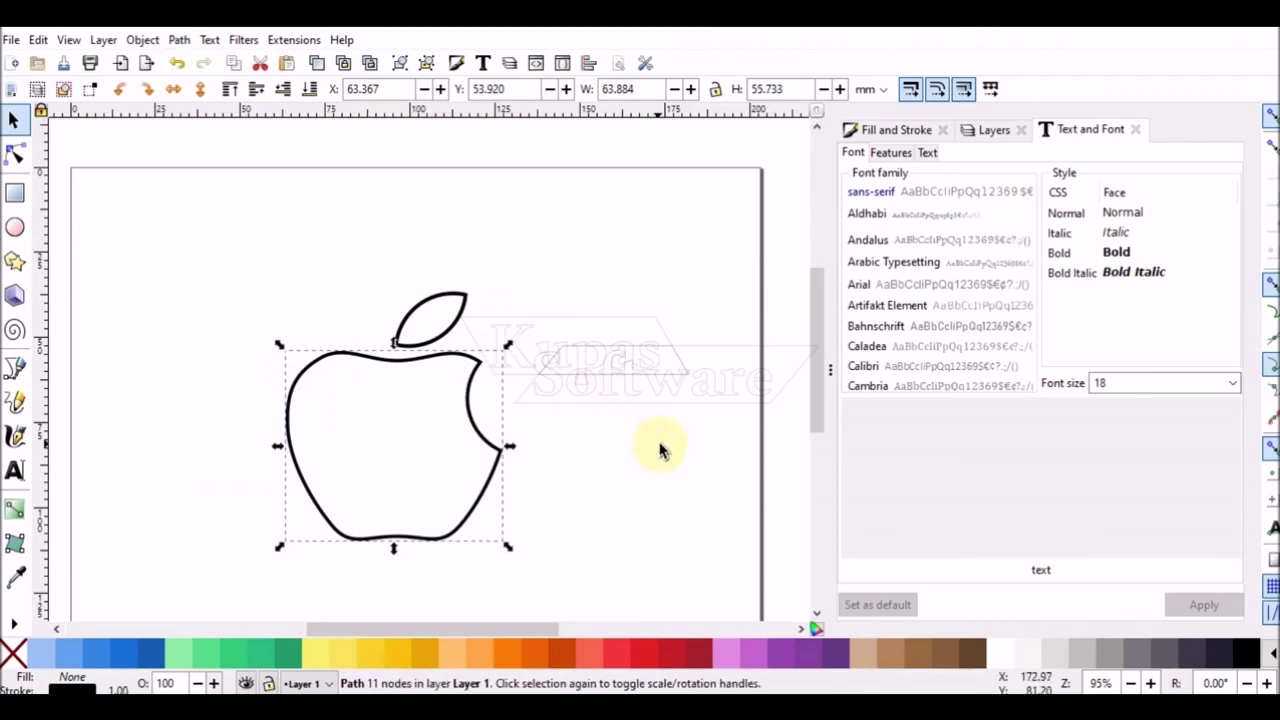
pyautogui.click(608, 429)
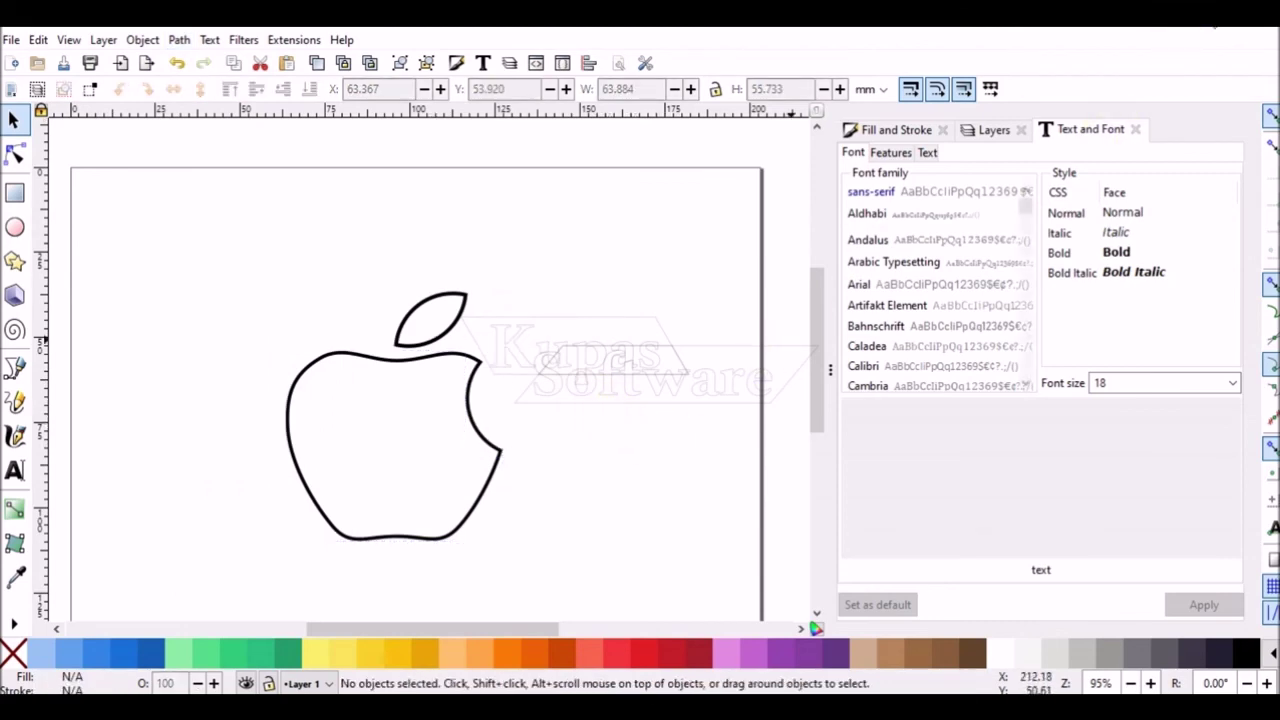